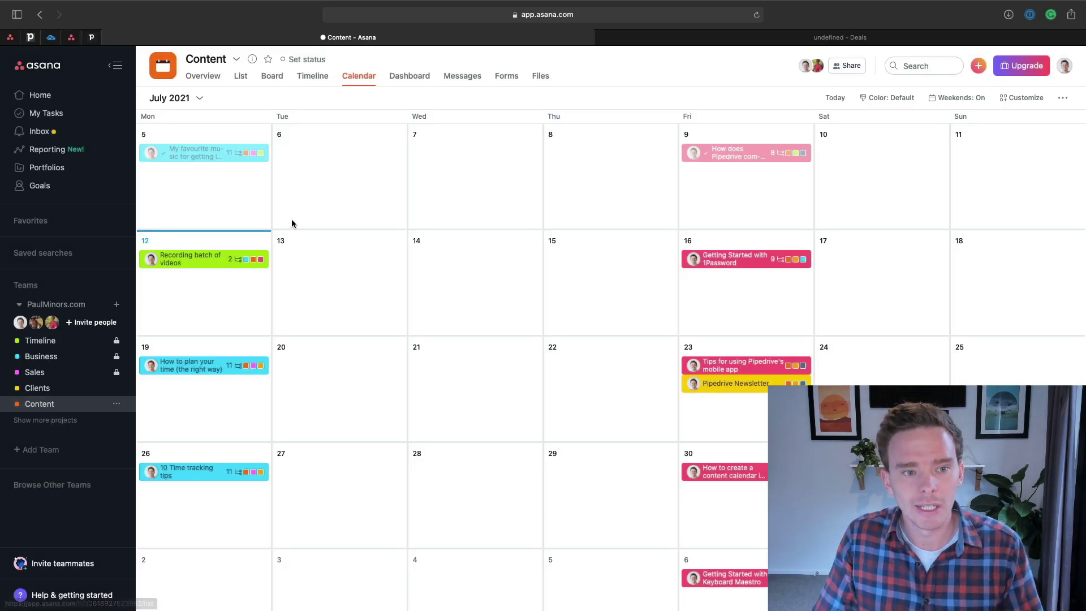
left_click(240, 76)
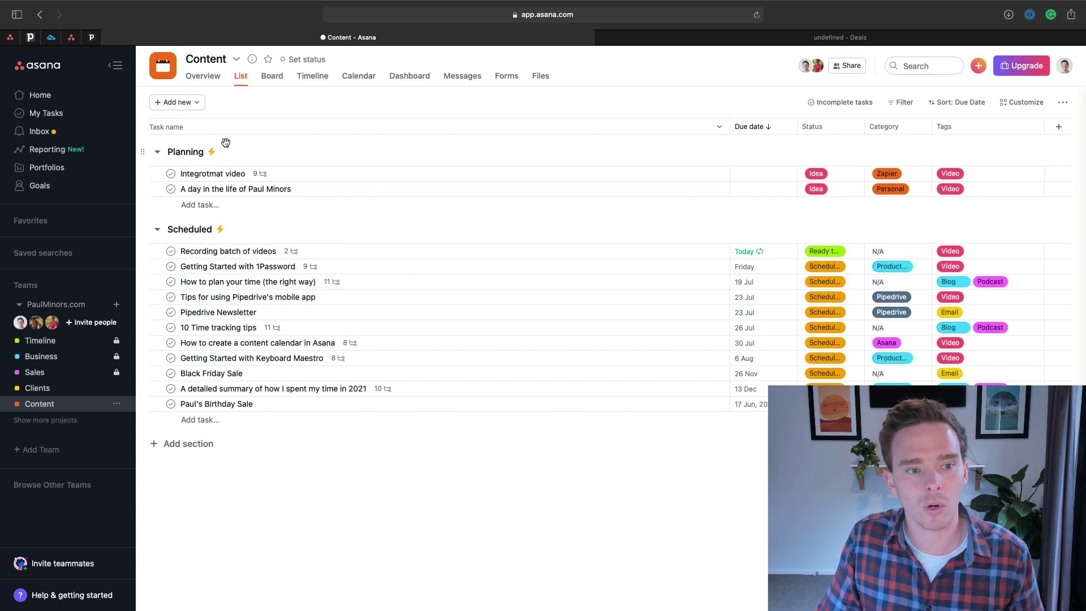
left_click(247, 176)
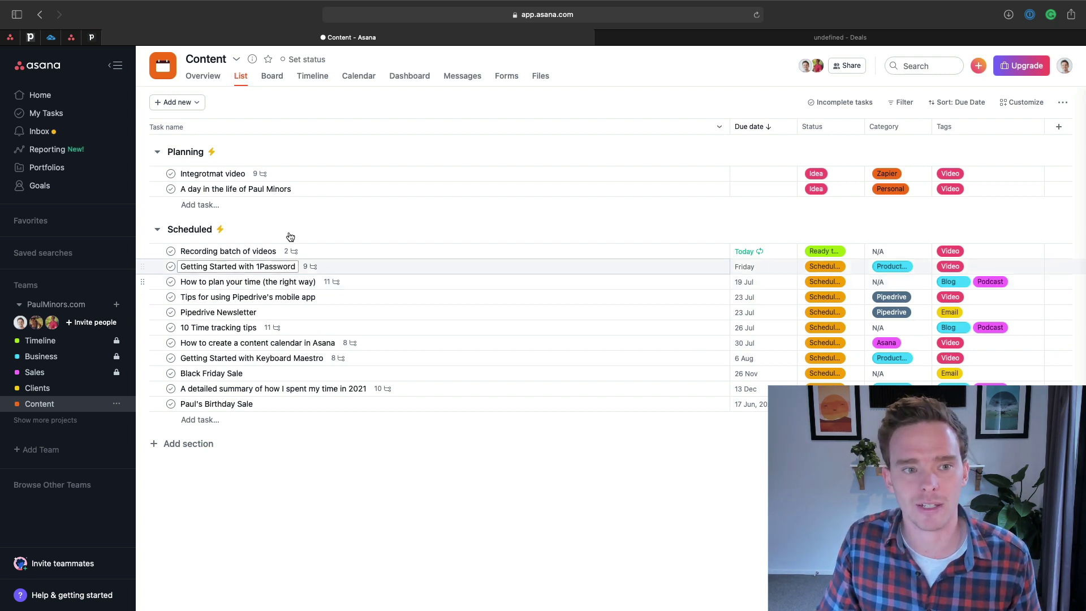
left_click(272, 76)
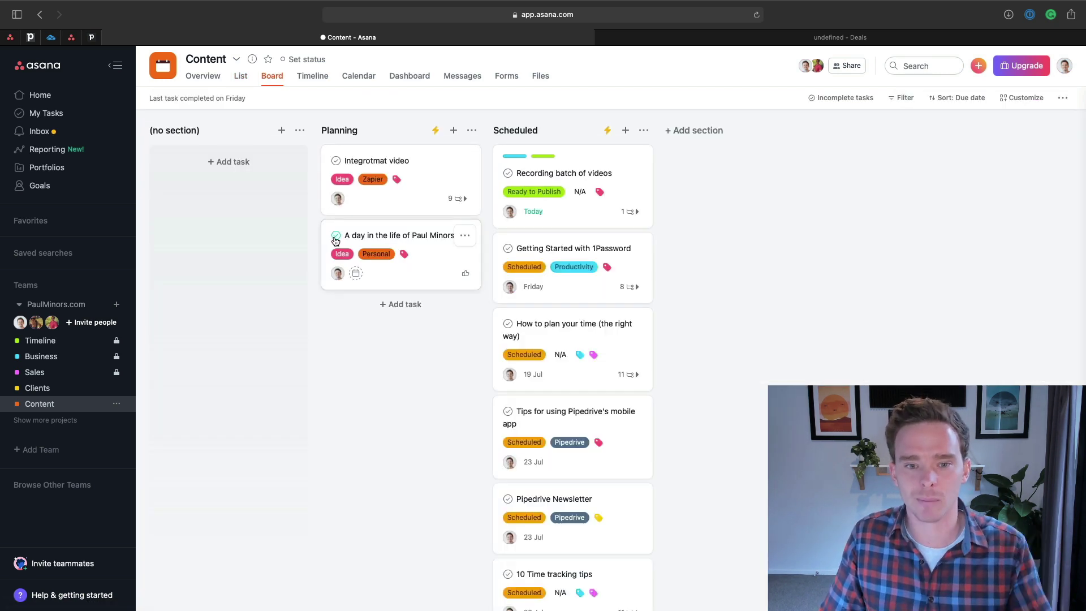
left_click(319, 82)
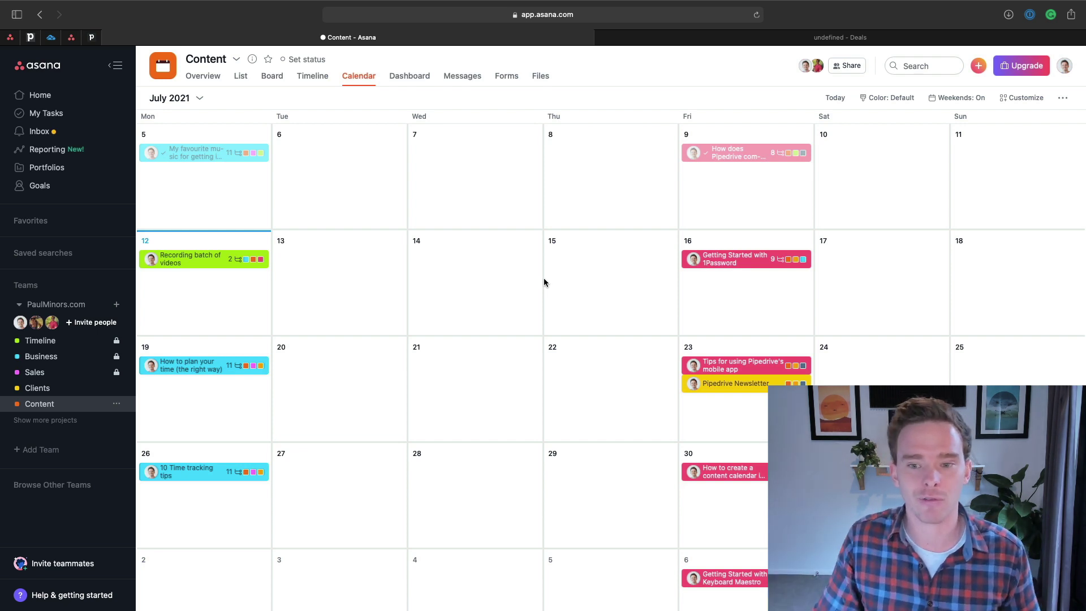
Save the Calendar layout as the Content project's default view after browsing earlier months.
scroll(540, 279, "up", 5)
scroll(532, 279, "up", 10)
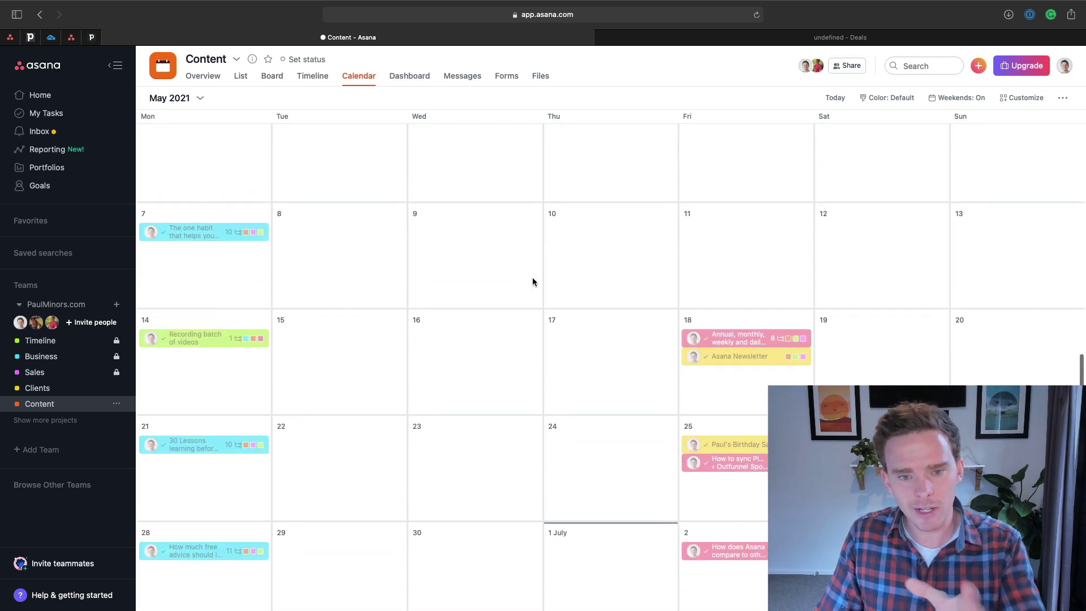
scroll(531, 280, "up", 4)
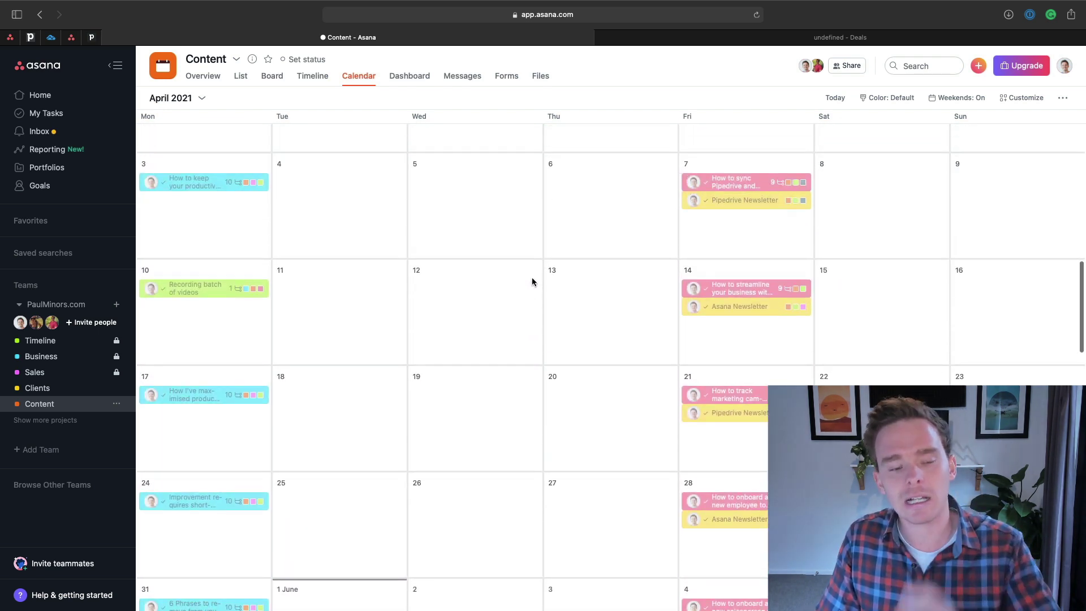
scroll(542, 277, "down", 18)
scroll(547, 278, "down", 2)
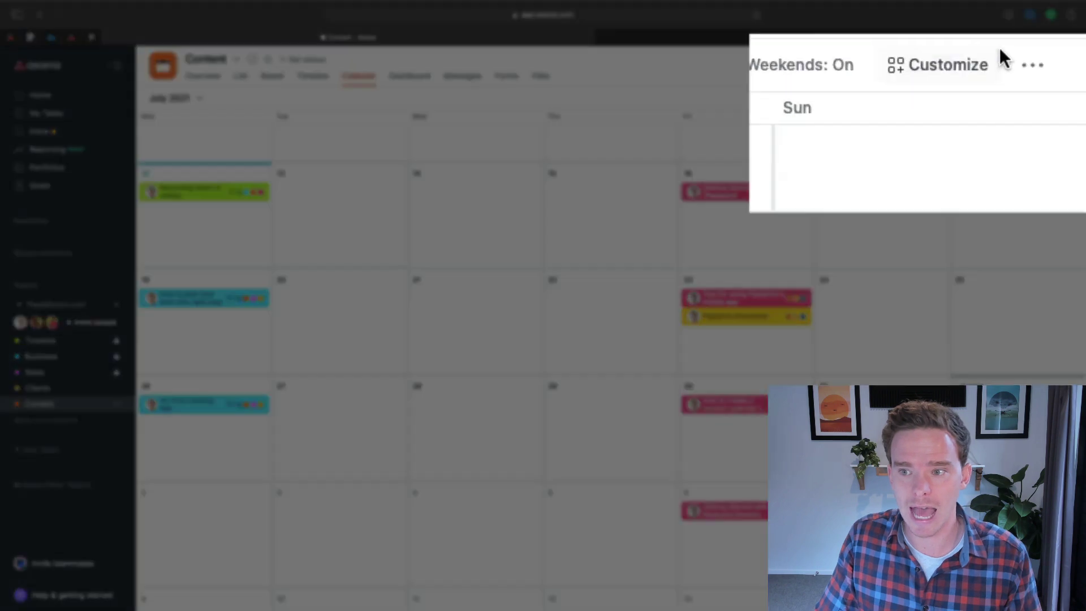
left_click(1061, 98)
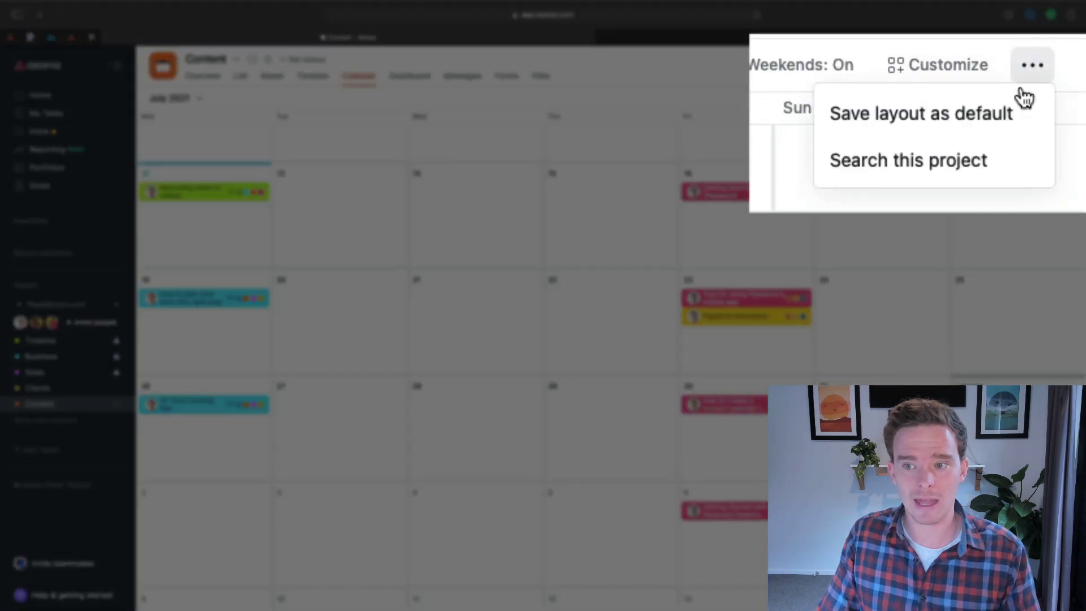
left_click(947, 116)
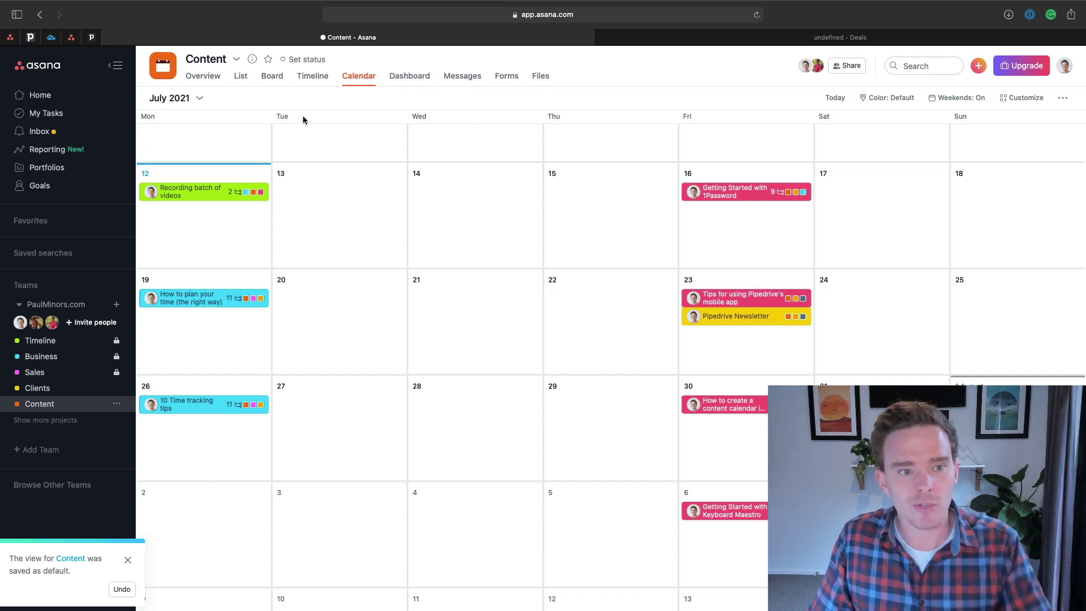
Switch to the List view, open Getting Started with 1Password, and select its title.
left_click(240, 76)
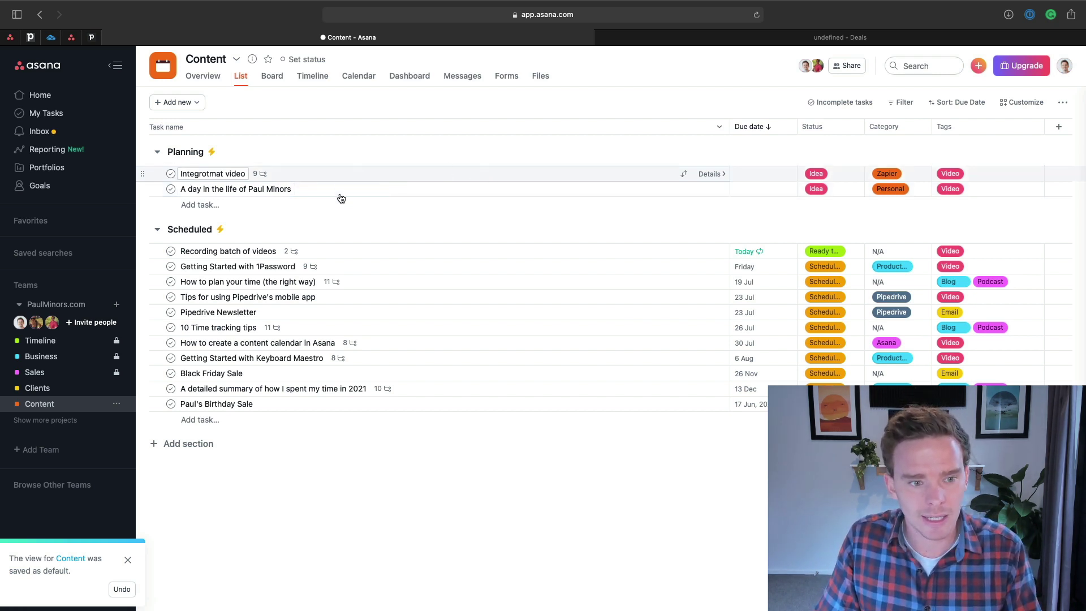
left_click(453, 267)
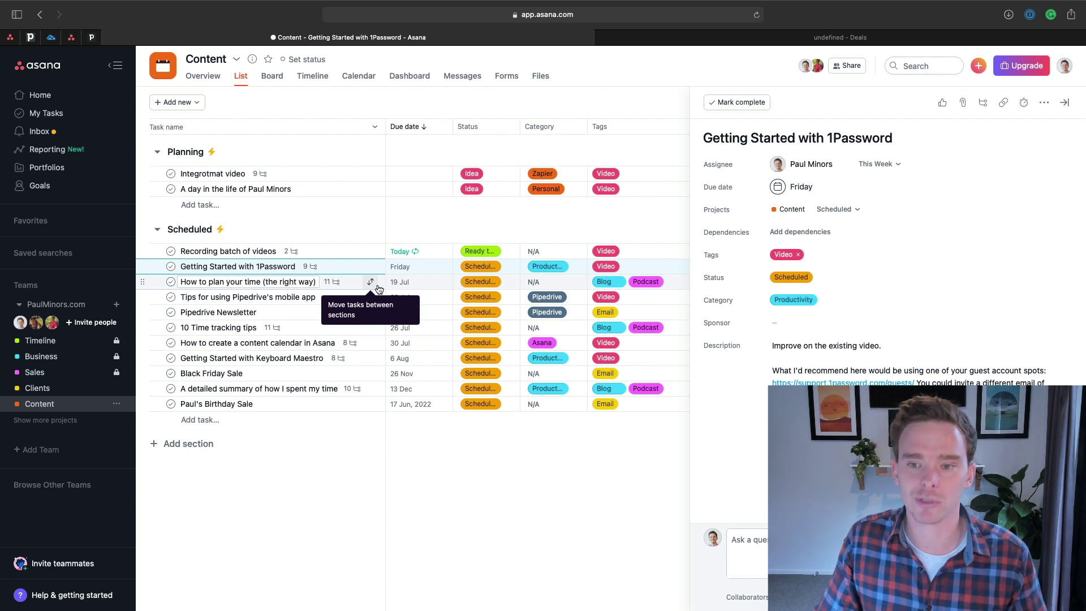
triple_click(964, 129)
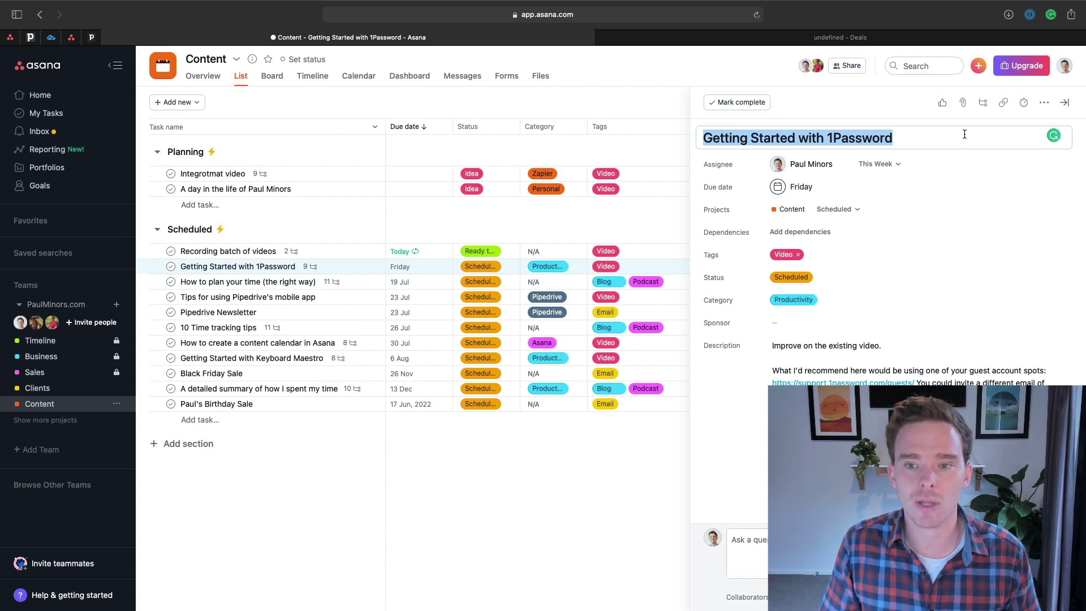
left_click_drag(938, 132, 702, 136)
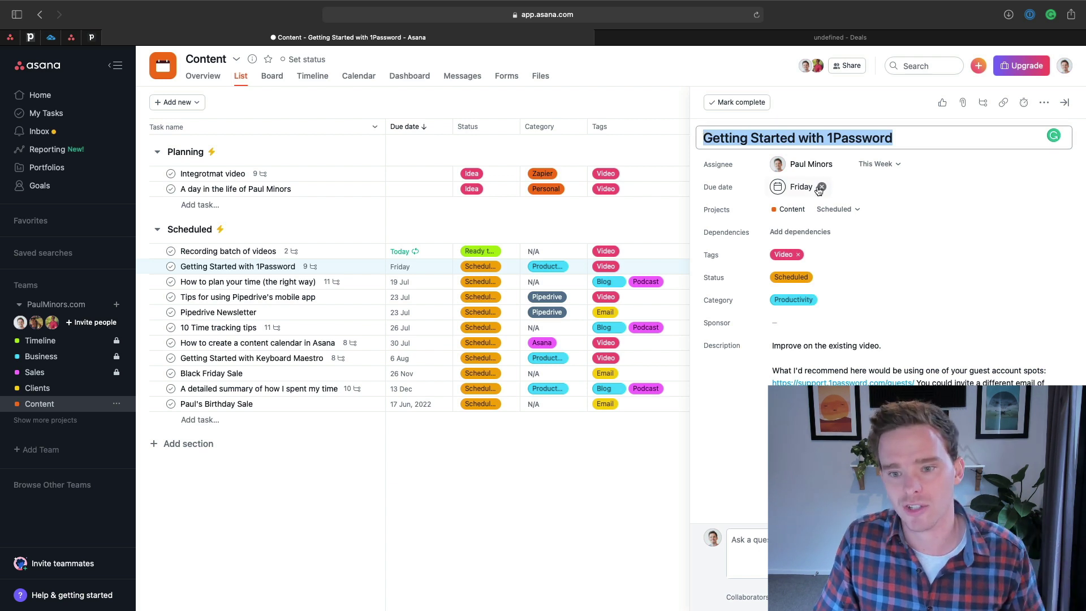
key("Right")
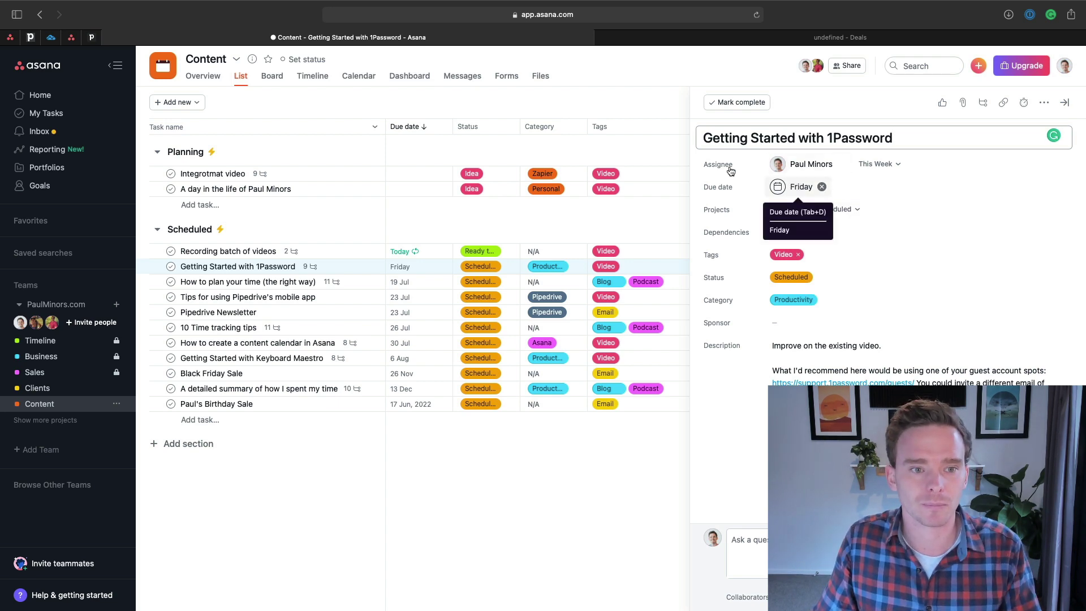
Back in Calendar, open the 1Password task on the 16th and scroll to its subtasks.
left_click(358, 75)
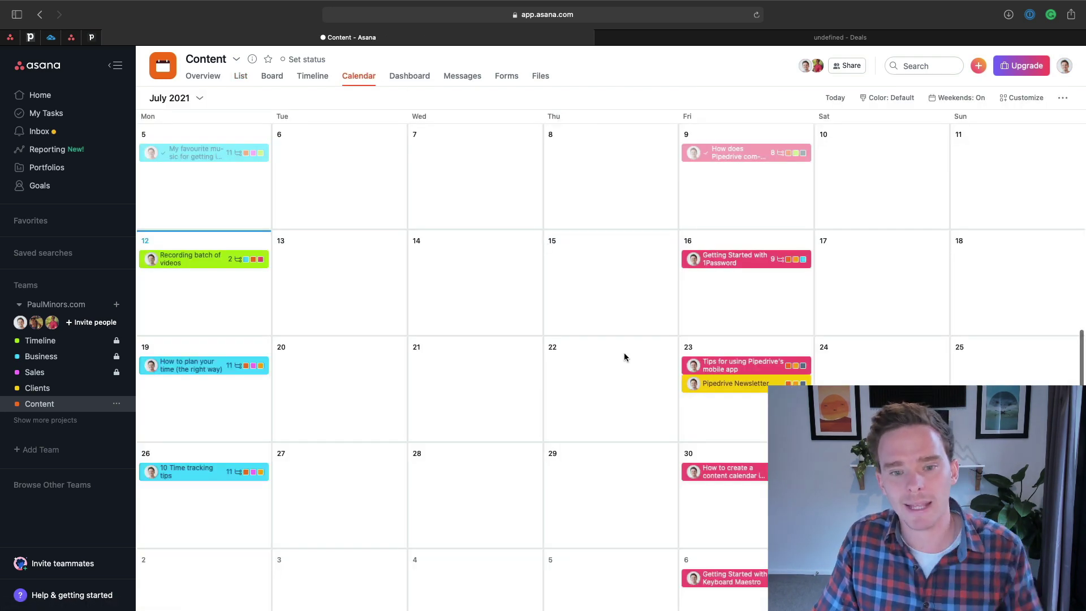
left_click_drag(715, 275, 732, 317)
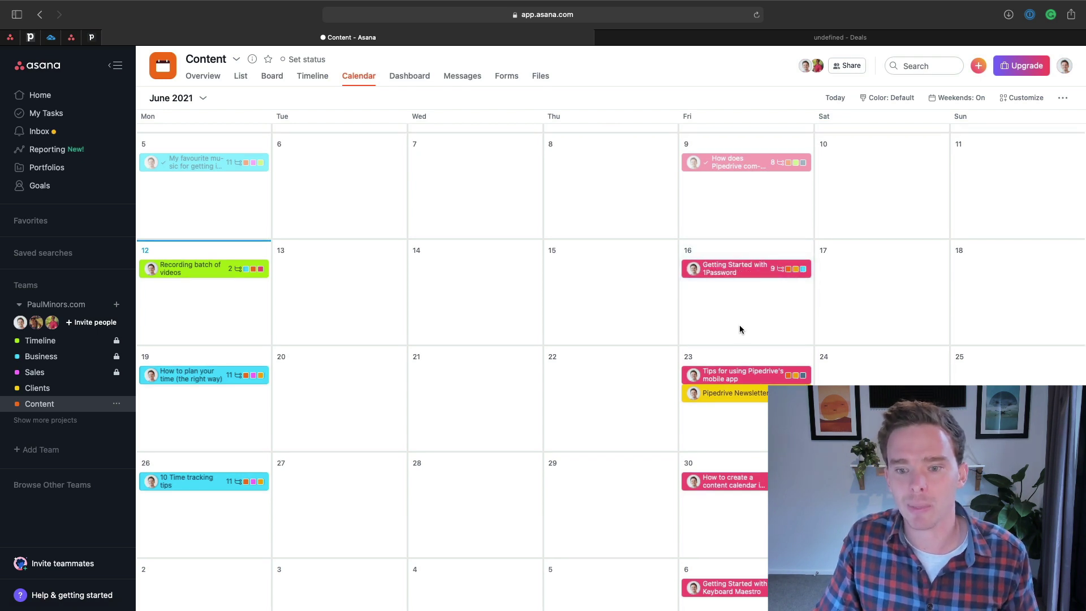
left_click(737, 271)
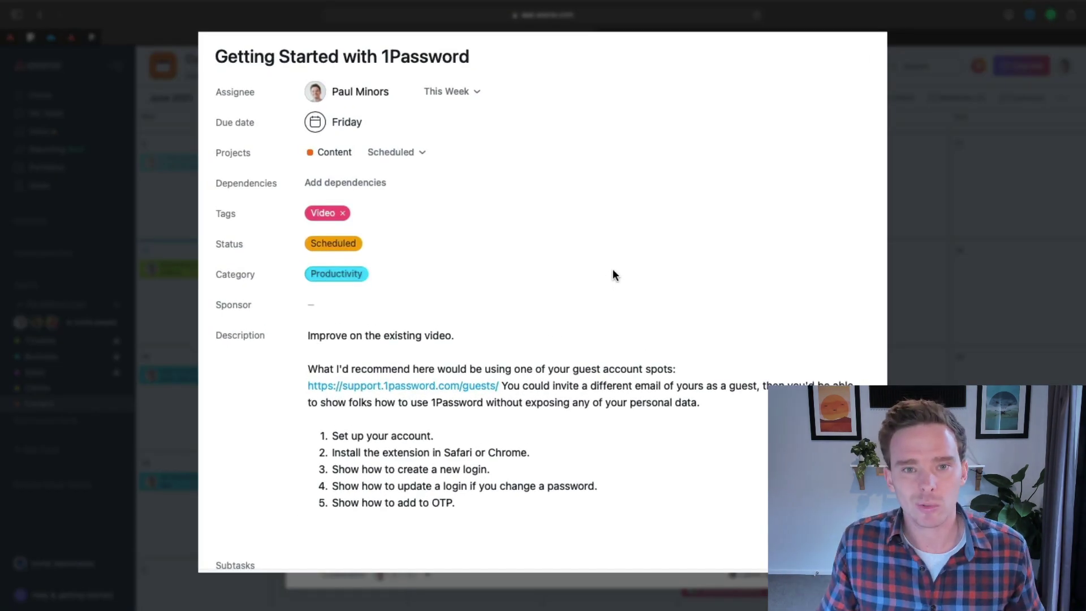
scroll(643, 274, "down", 10)
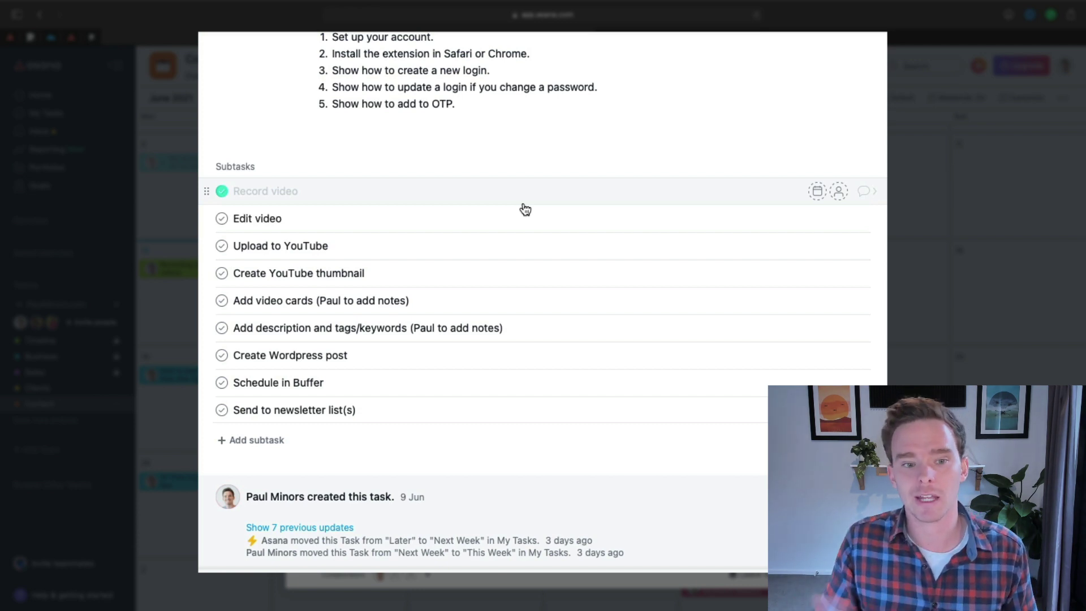
Assign the Record video subtask to myself, due today, 12 July.
left_click(581, 196)
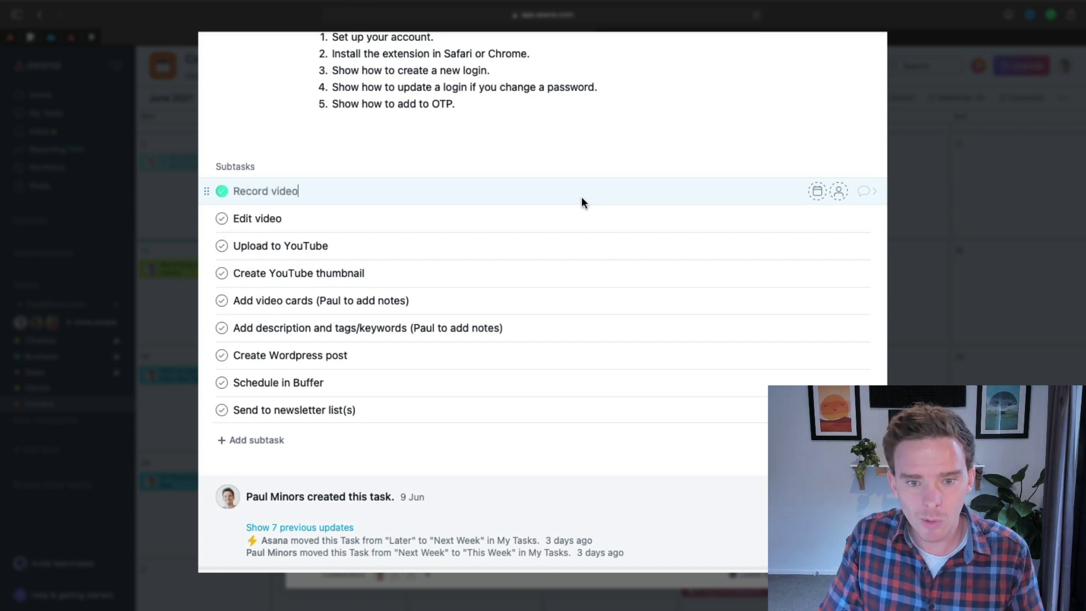
left_click(836, 193)
left_click(785, 247)
left_click(817, 191)
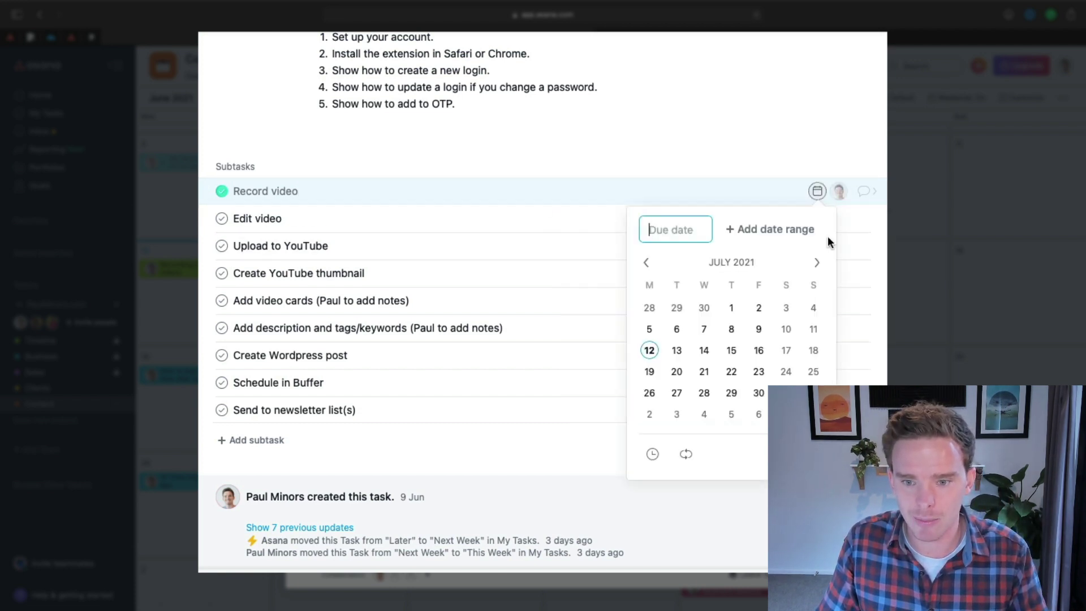
left_click(649, 350)
left_click(535, 188)
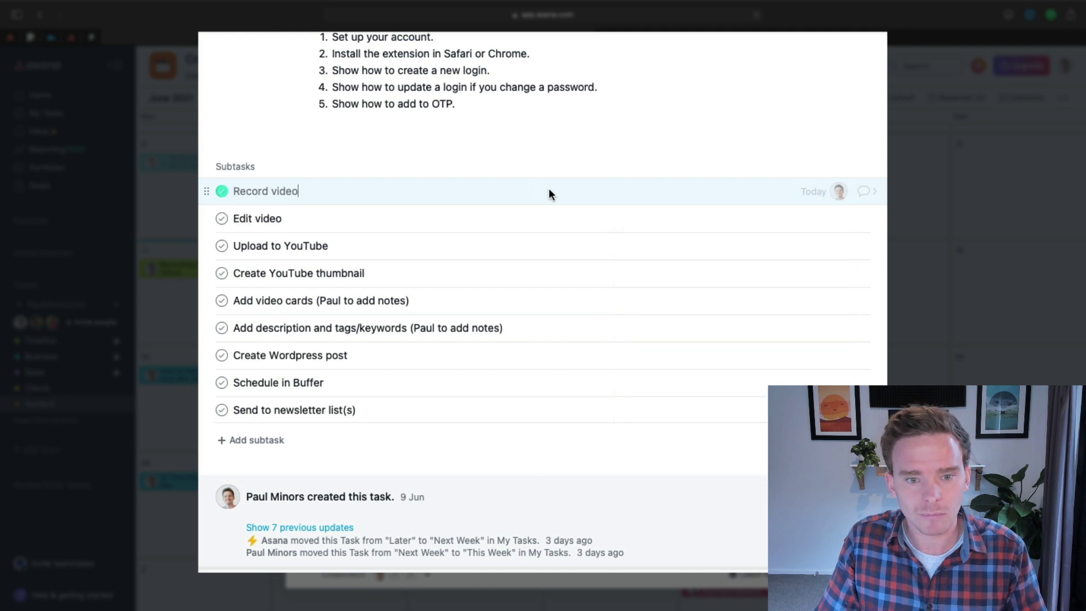
Assign the Edit video subtask to a teammate with a 13 July due date.
left_click(668, 215)
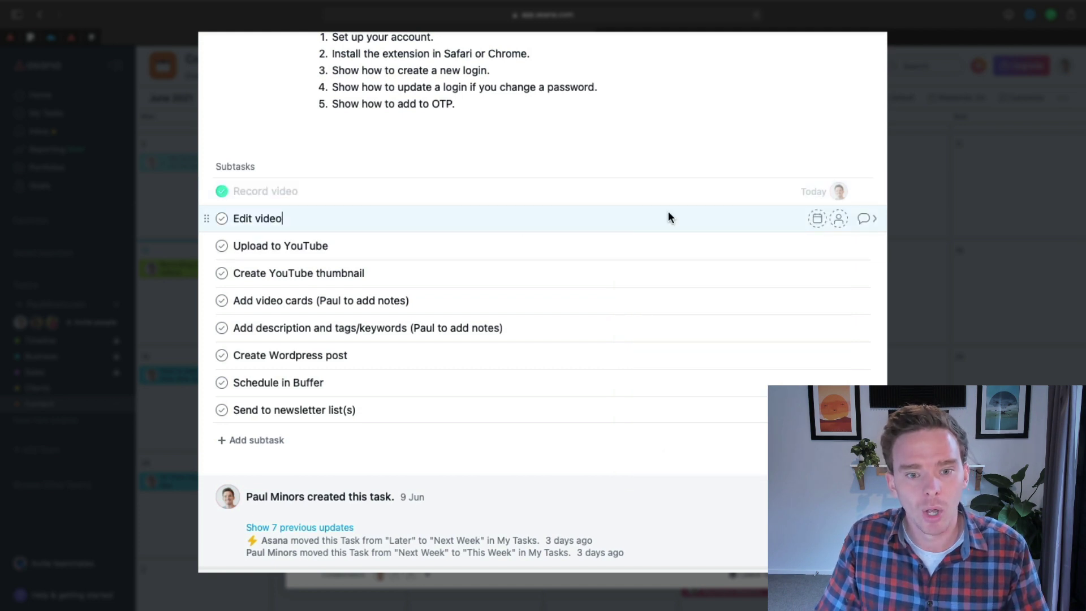
left_click(837, 220)
left_click(676, 338)
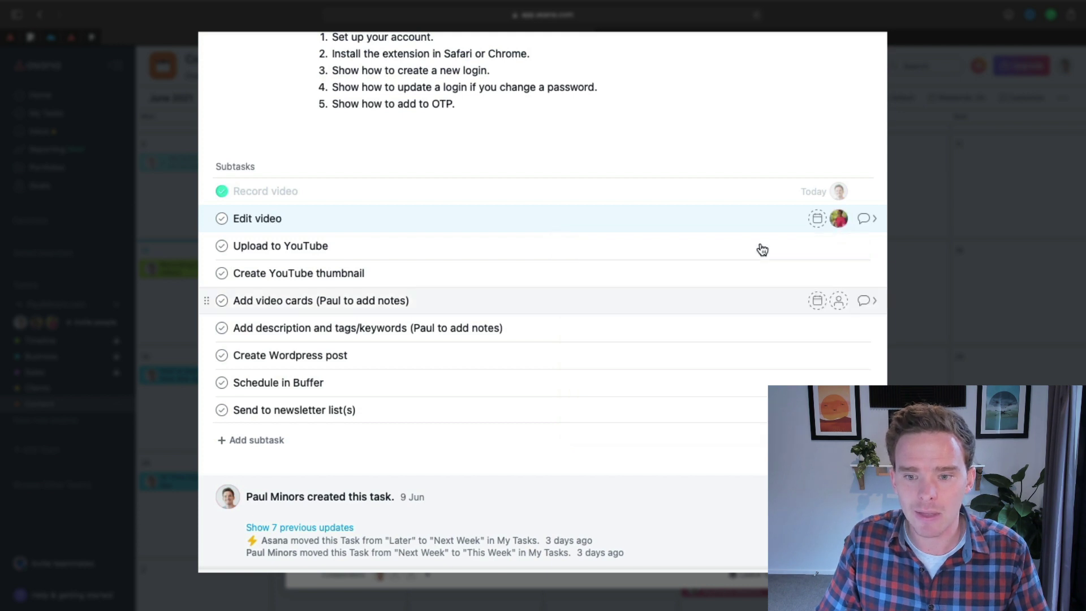
left_click(818, 218)
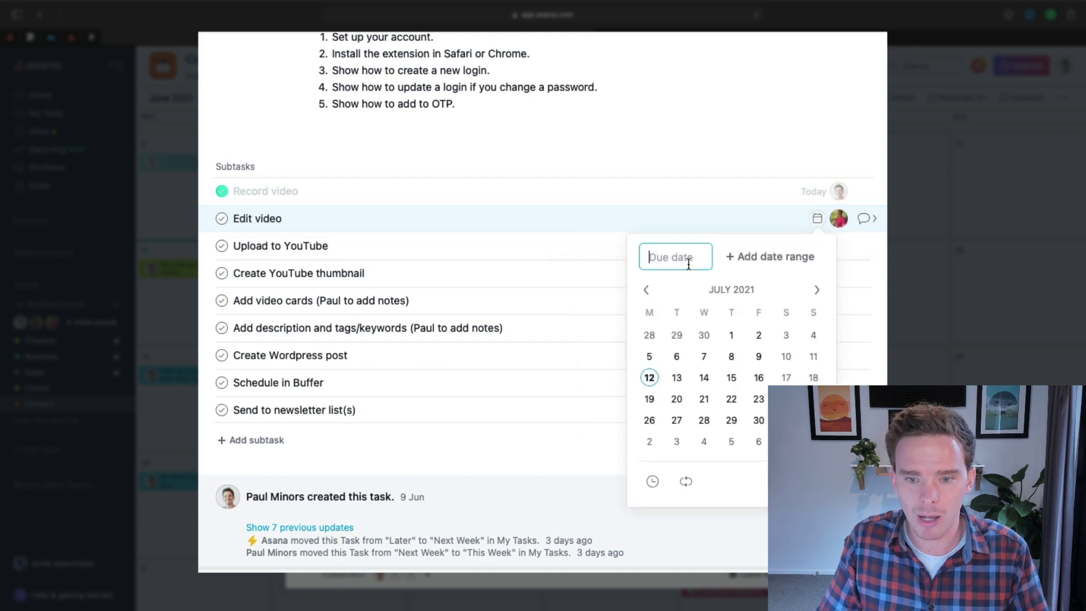
left_click(677, 378)
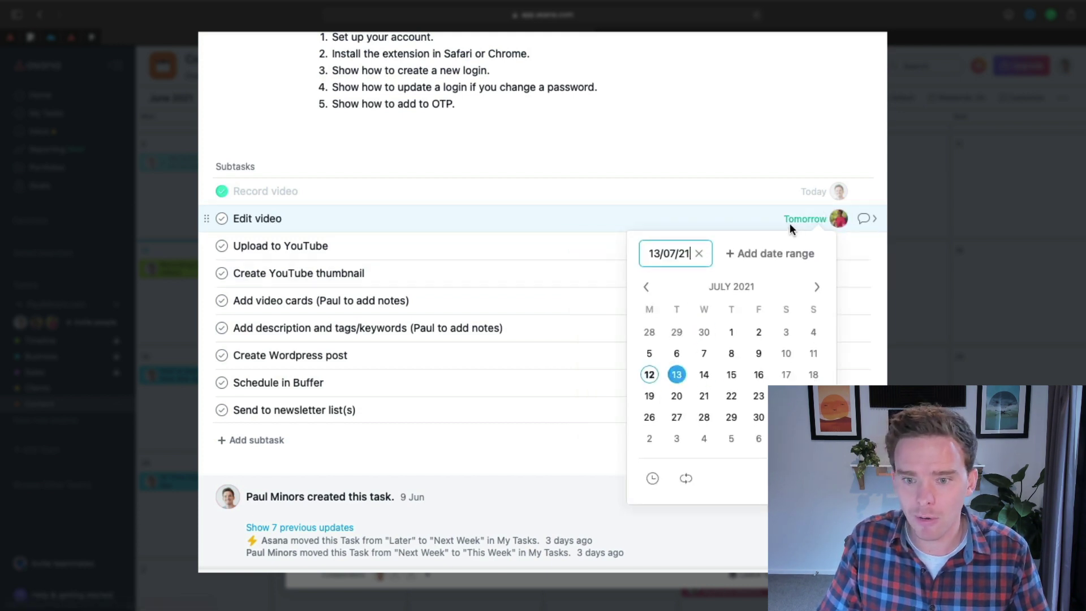
left_click(820, 220)
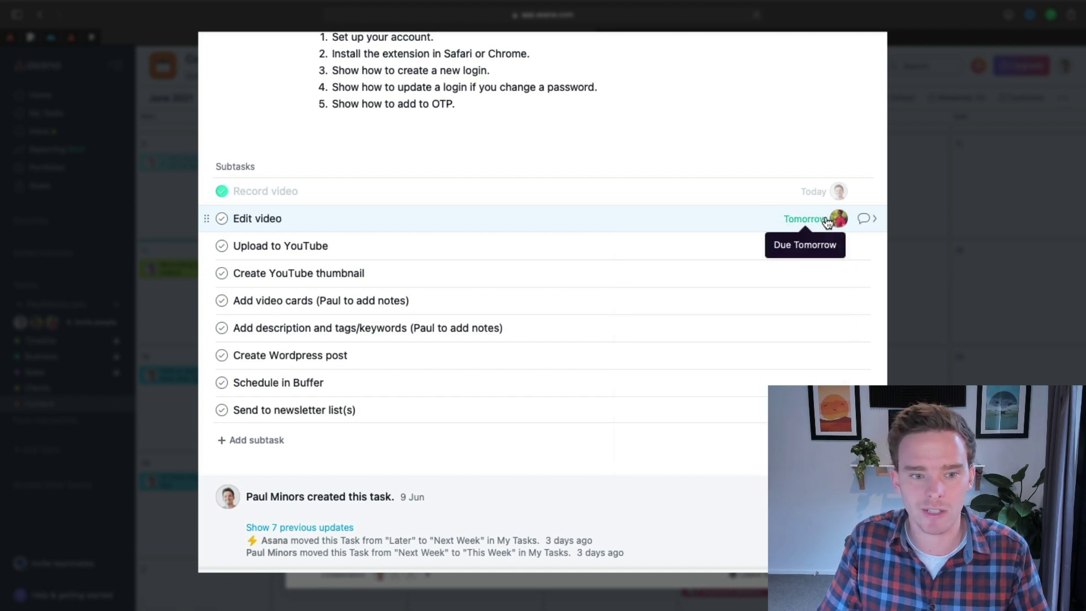
Give the Upload to YouTube subtask an assignee and a 14 July due date.
left_click(837, 247)
key("Escape")
left_click(817, 245)
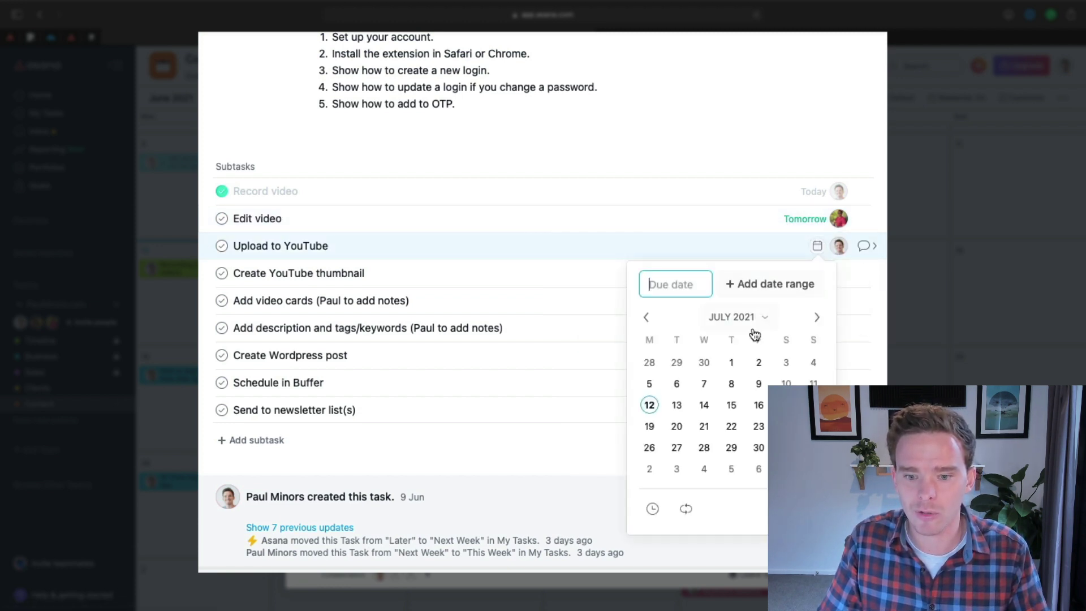
left_click(704, 404)
key("Escape")
Assign subtasks Create YouTube thumbnail through Create Wordpress post to a teammate, due 15 July.
left_click(694, 276)
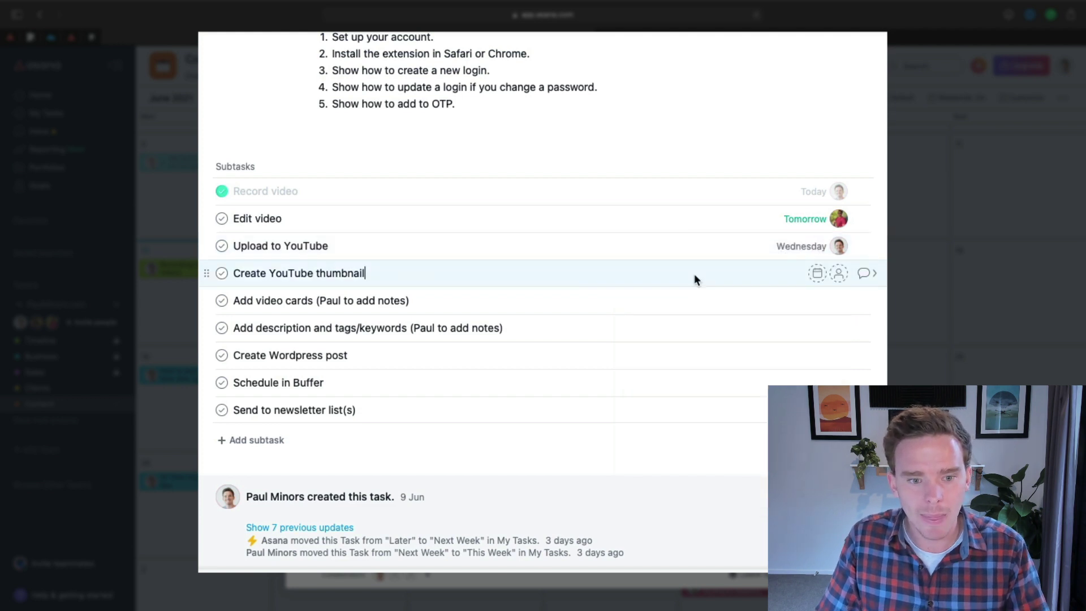
left_click(618, 354, "shift")
left_click(839, 273)
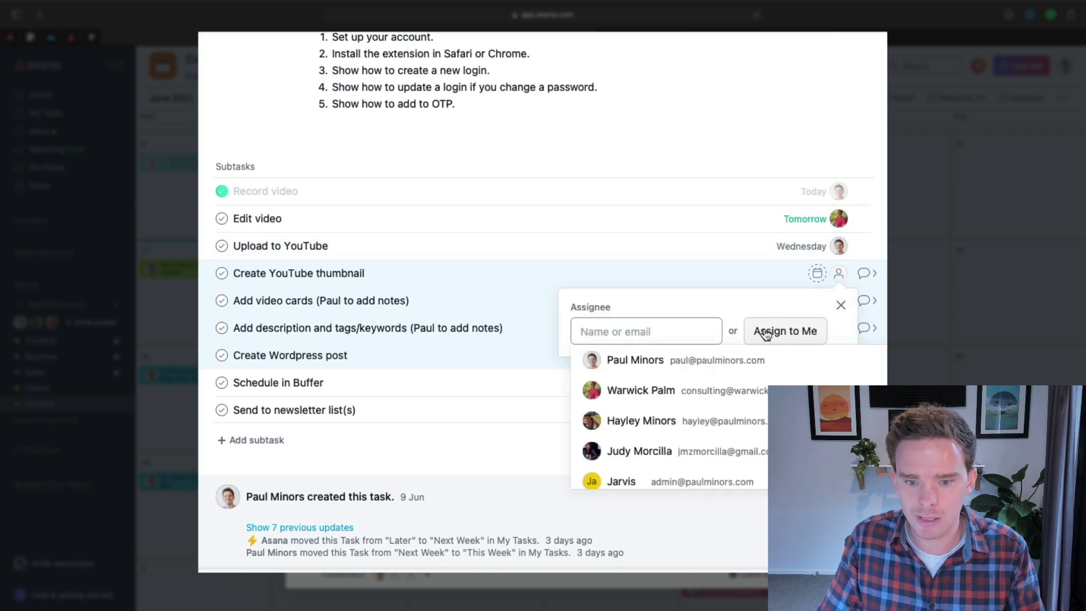
left_click(713, 450)
left_click(817, 273)
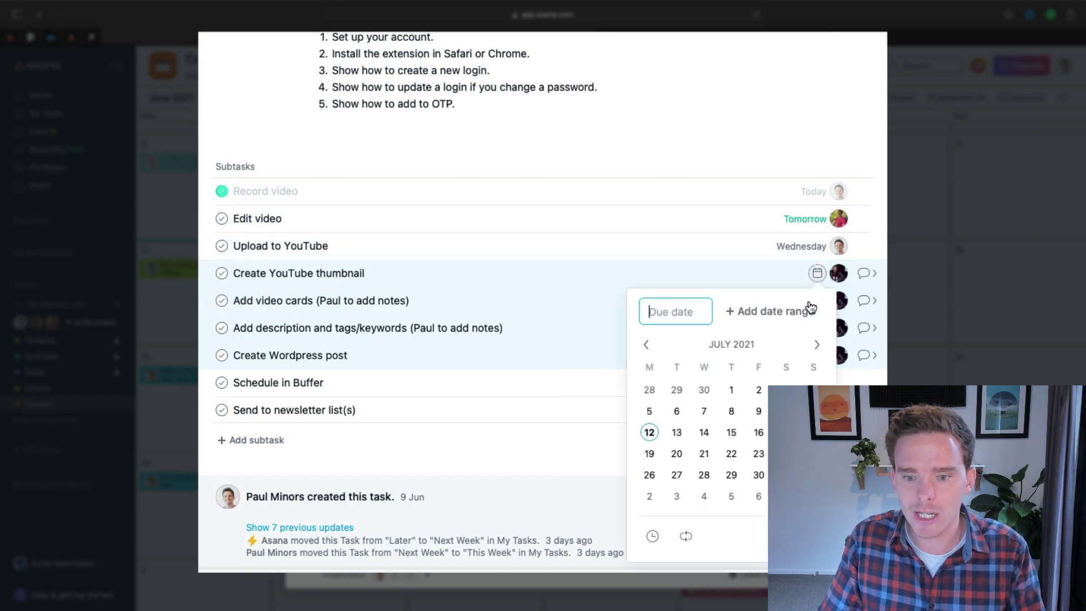
left_click(734, 432)
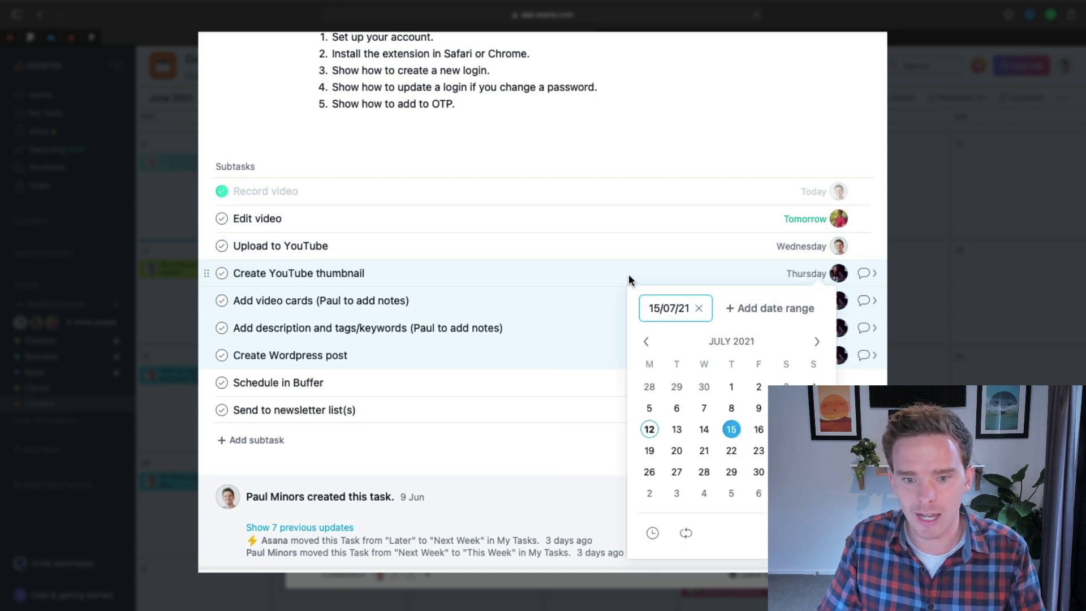
left_click(665, 274)
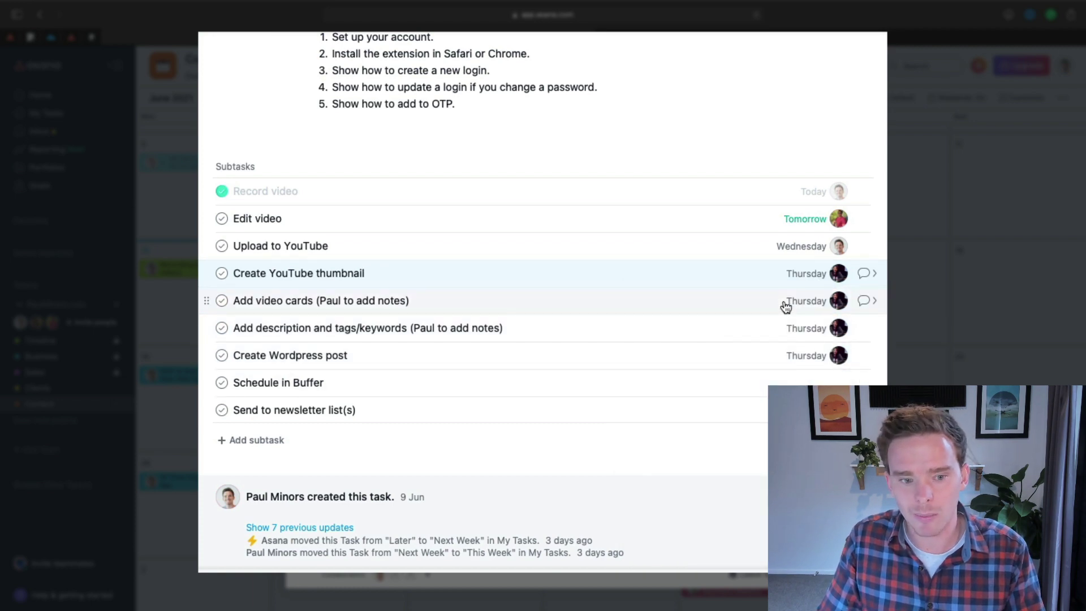
scroll(755, 296, "up", 6)
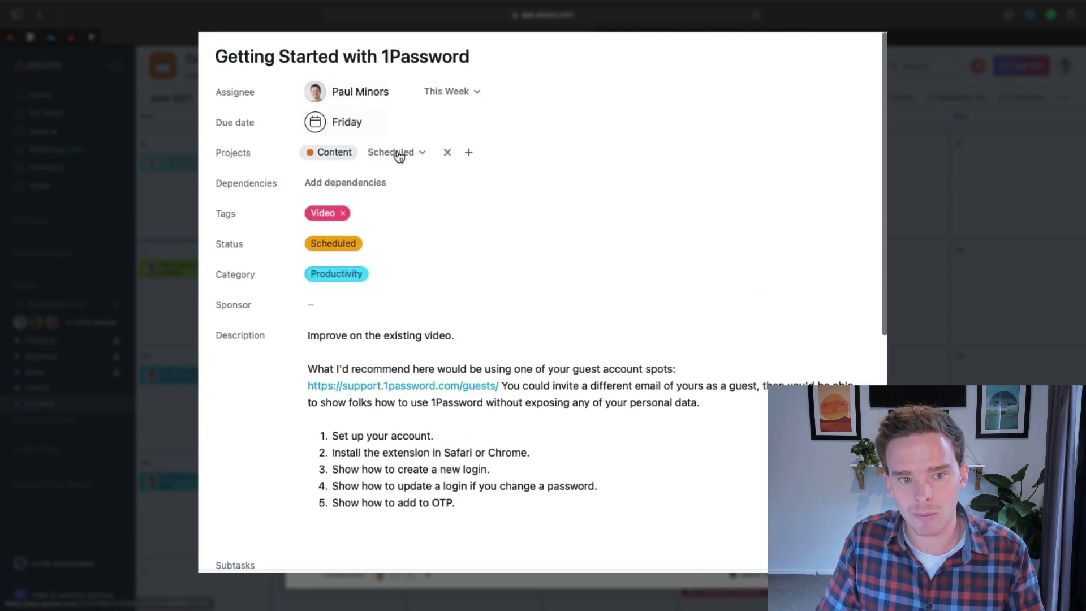
Close the Getting Started with 1Password task pane to return to the June 2021 calendar.
scroll(603, 213, "down", 6)
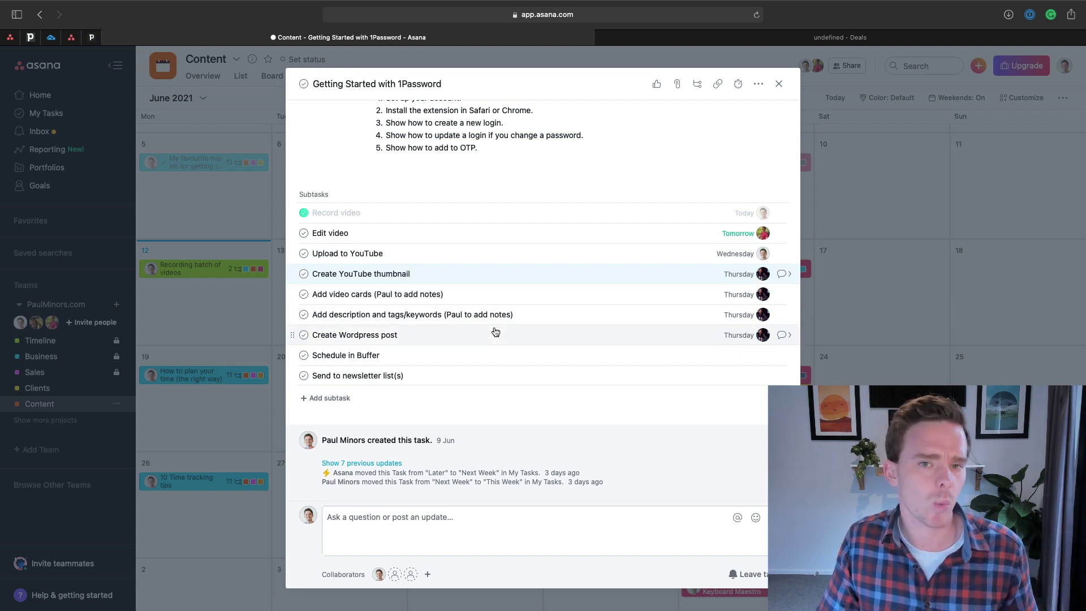
scroll(514, 317, "up", 5)
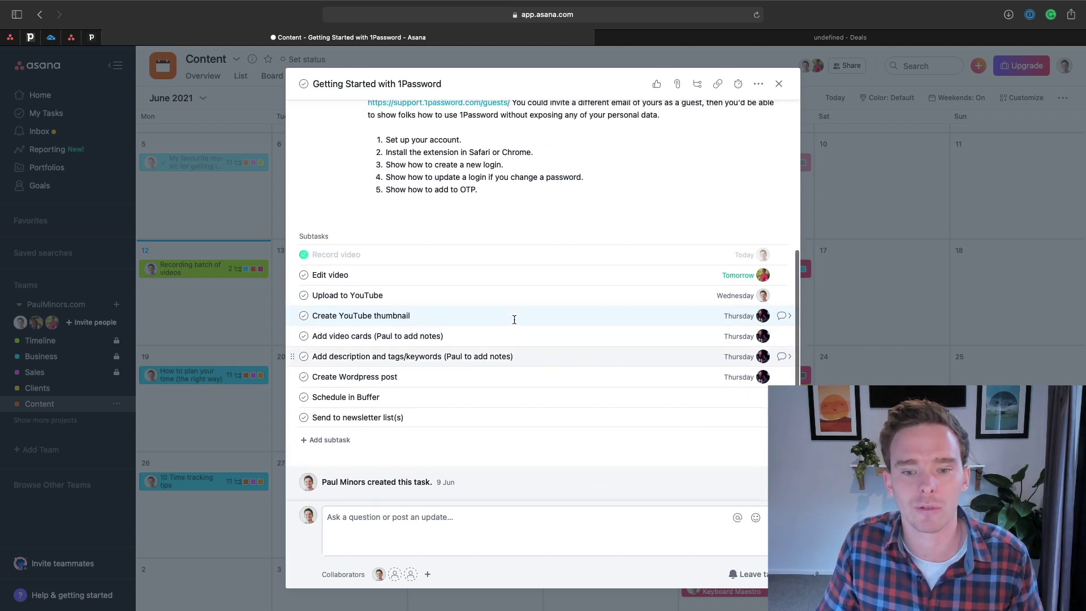
scroll(512, 320, "up", 1)
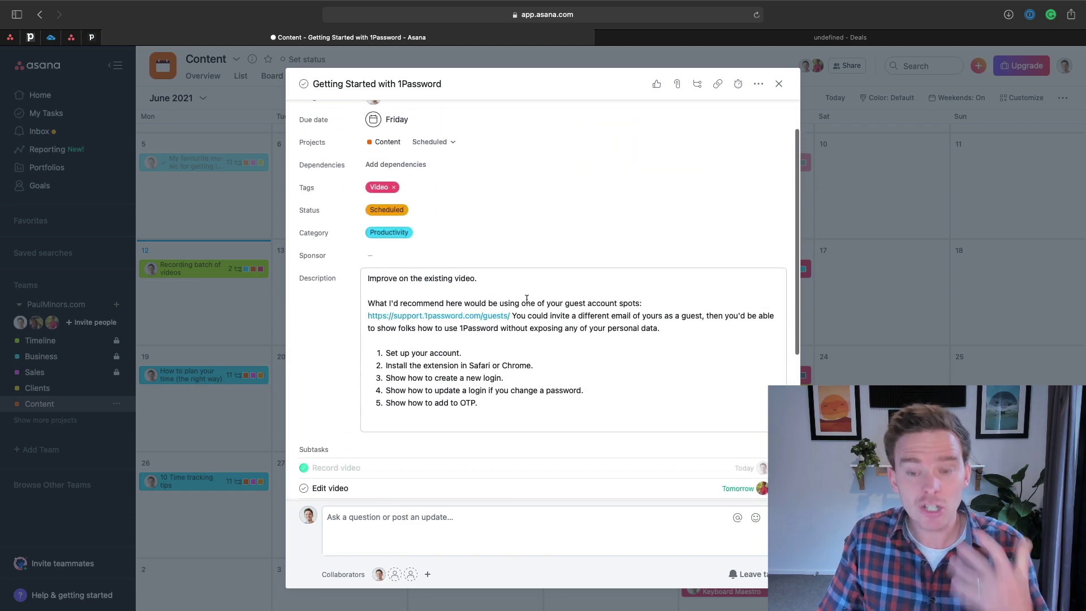
left_click(778, 85)
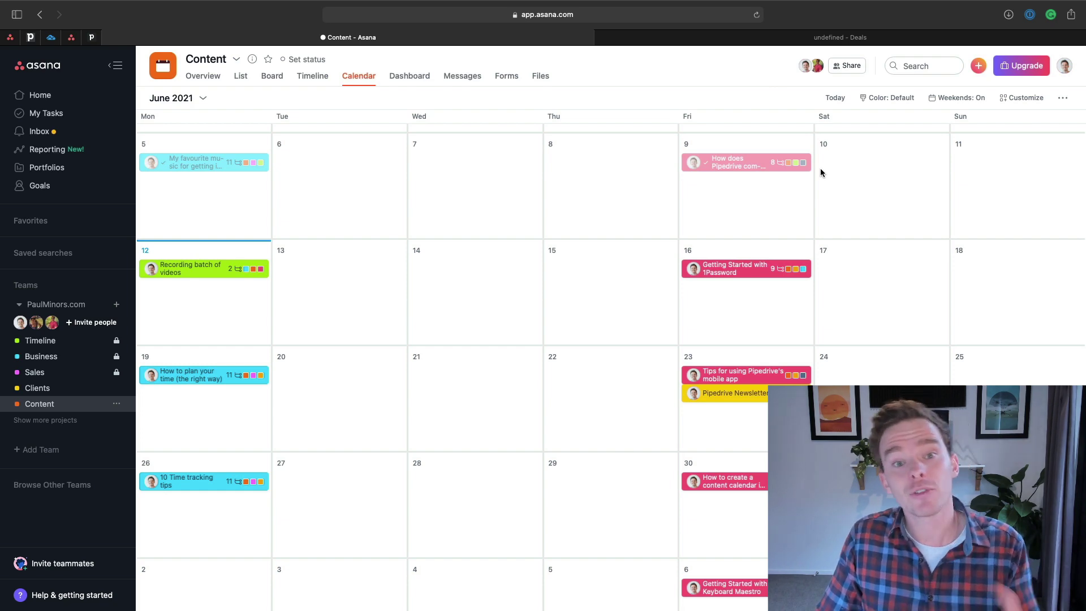
Open the project's Customize panel and review the Blog Post task template.
left_click(1021, 98)
scroll(1021, 329, "down", 3)
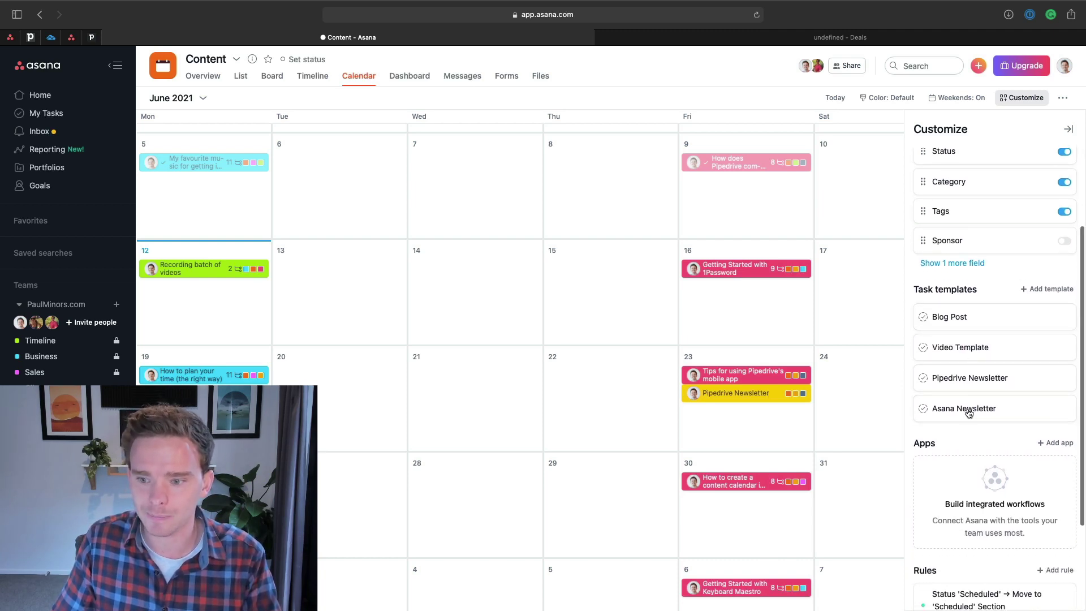
left_click(980, 319)
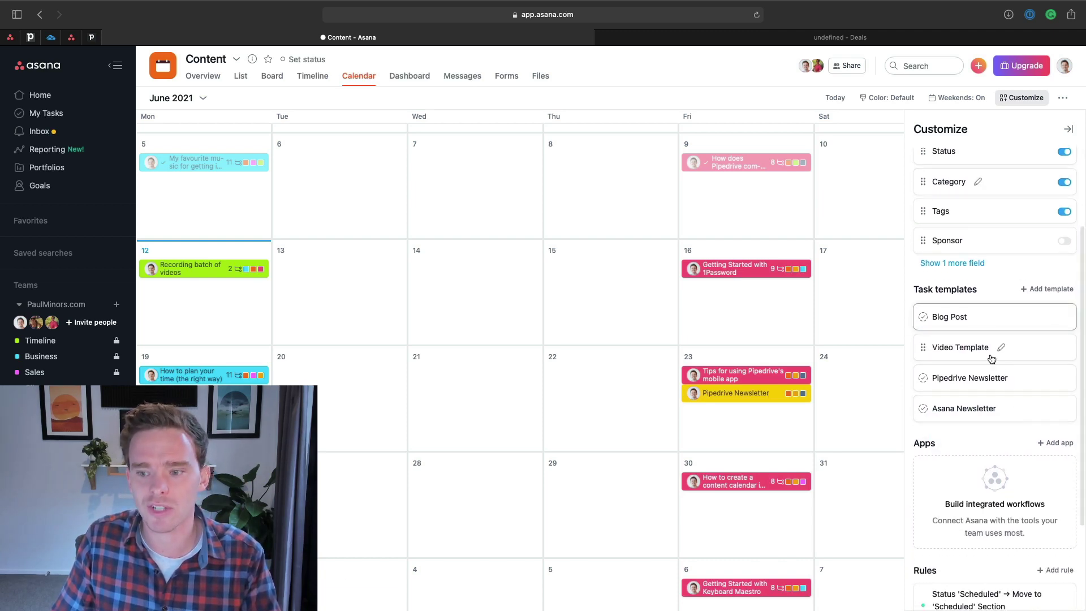
scroll(619, 272, "down", 3)
scroll(619, 273, "up", 4)
scroll(617, 271, "down", 3)
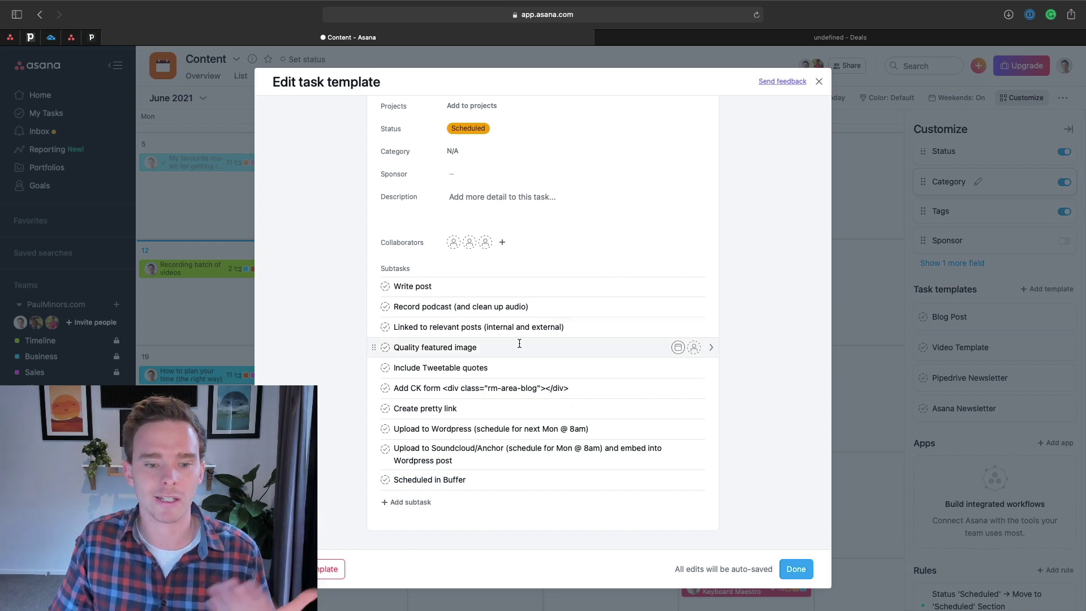
left_click(817, 83)
Review the Video Template and Asana Newsletter task templates.
left_click(1000, 348)
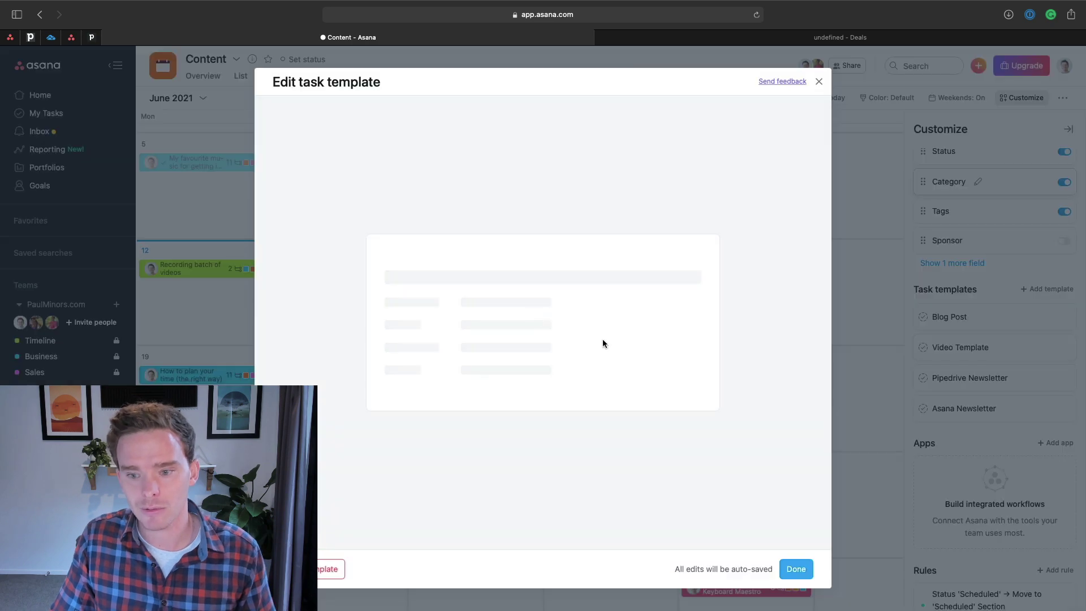
scroll(473, 307, "down", 5)
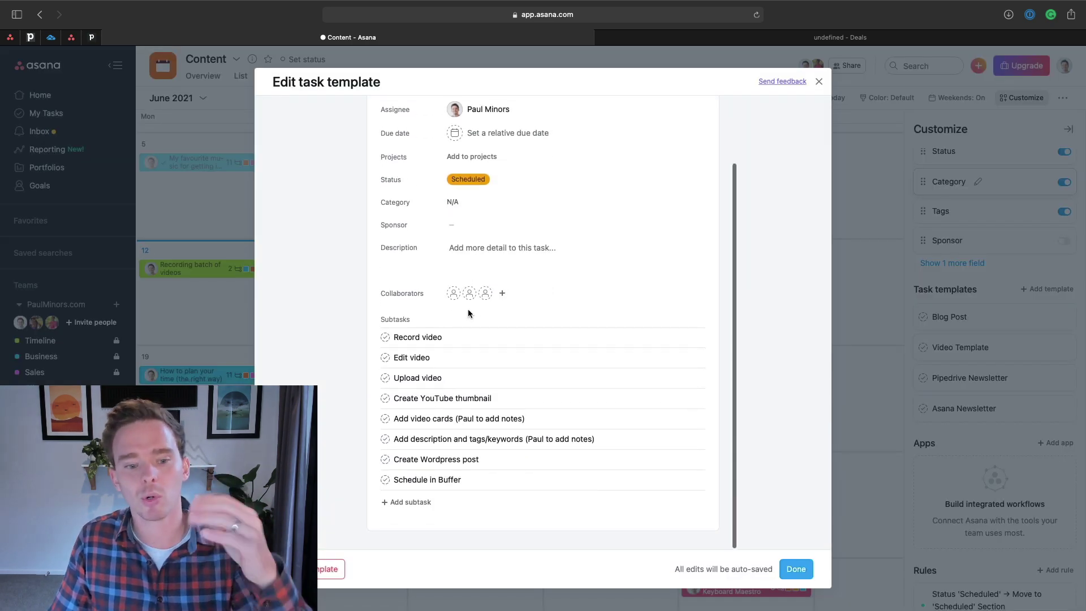
left_click(818, 83)
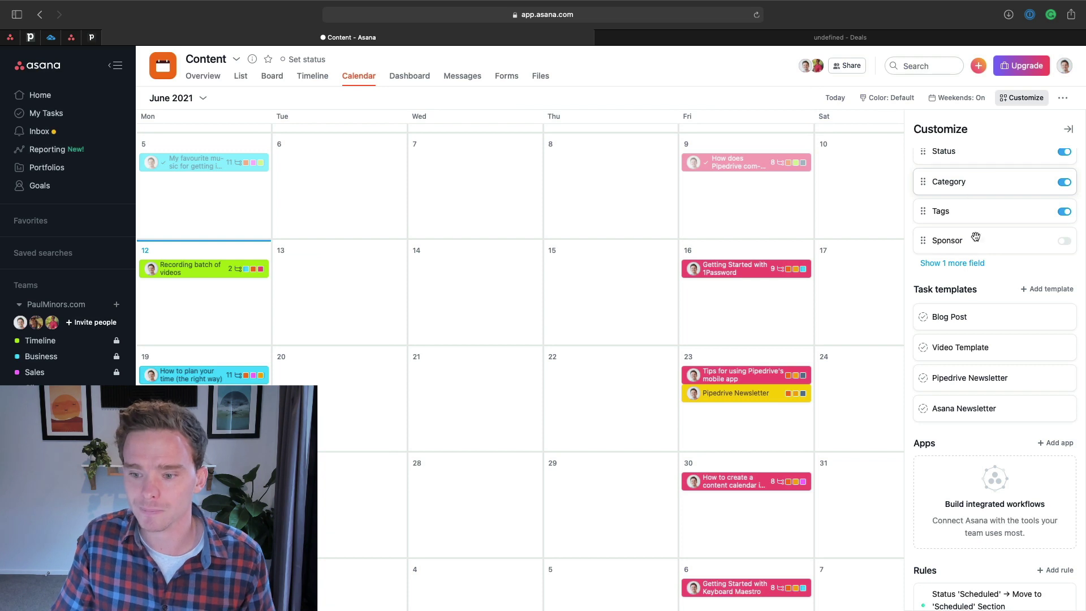
left_click(1007, 409)
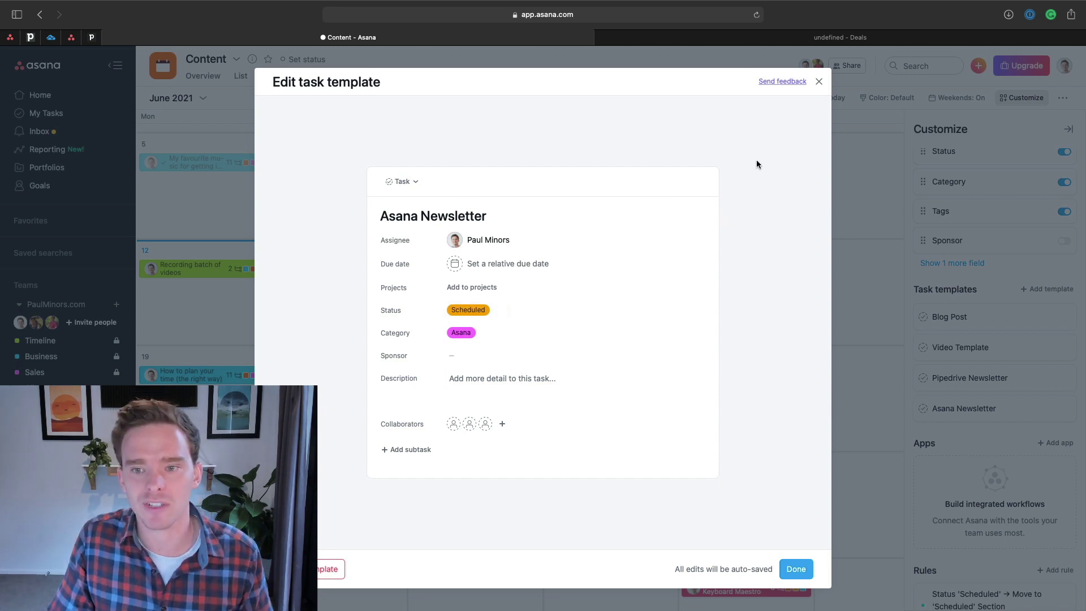
left_click(818, 82)
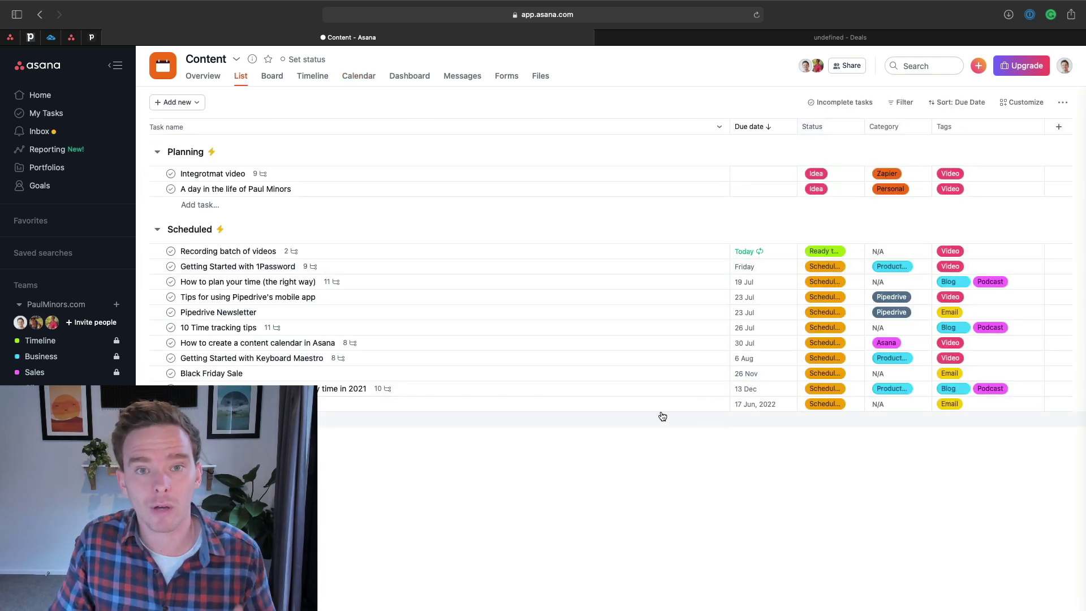
Create a task 'This is a blog post' from the Blog Post template and inspect its subtasks.
left_click(202, 103)
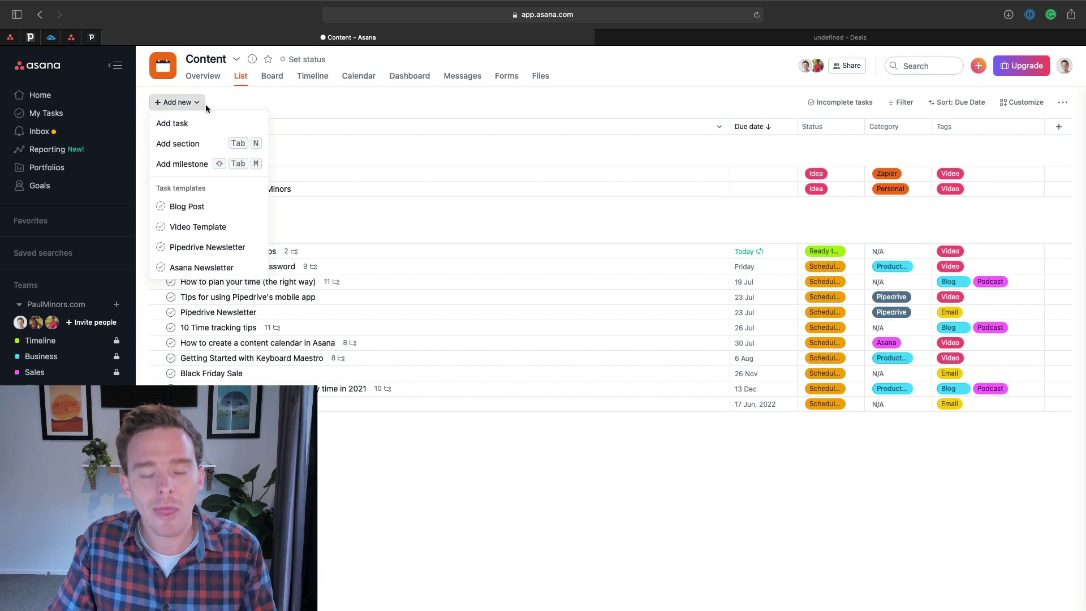
left_click(192, 206)
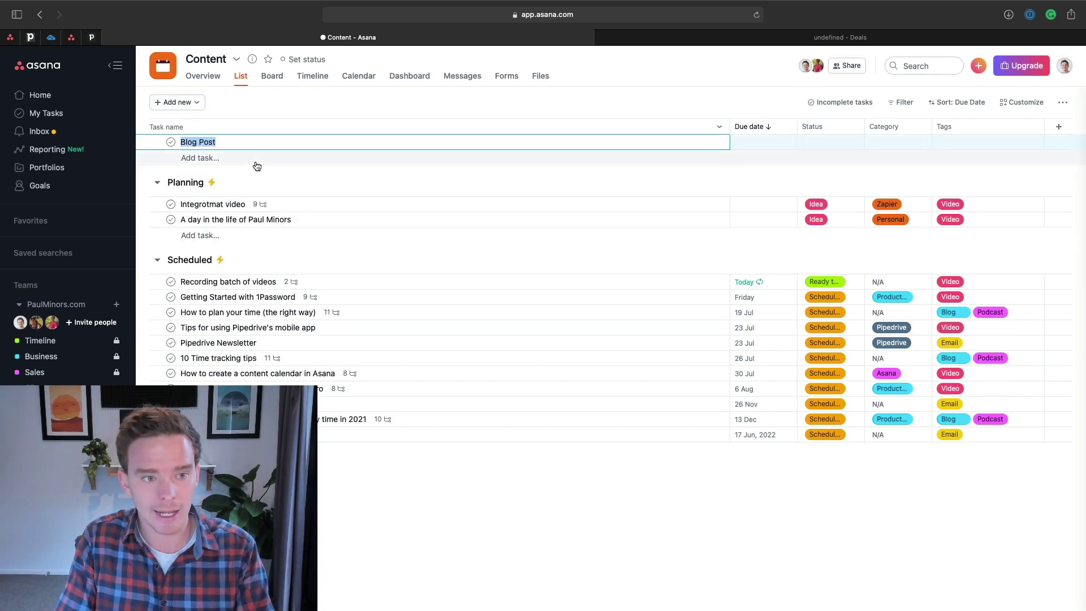
type("This is a b")
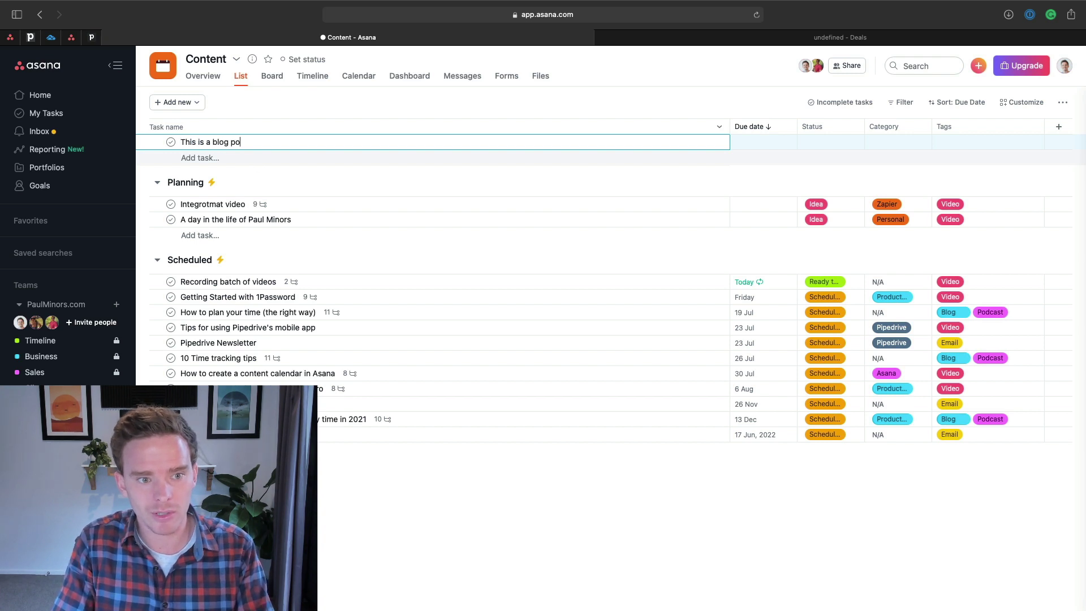
left_click(308, 142)
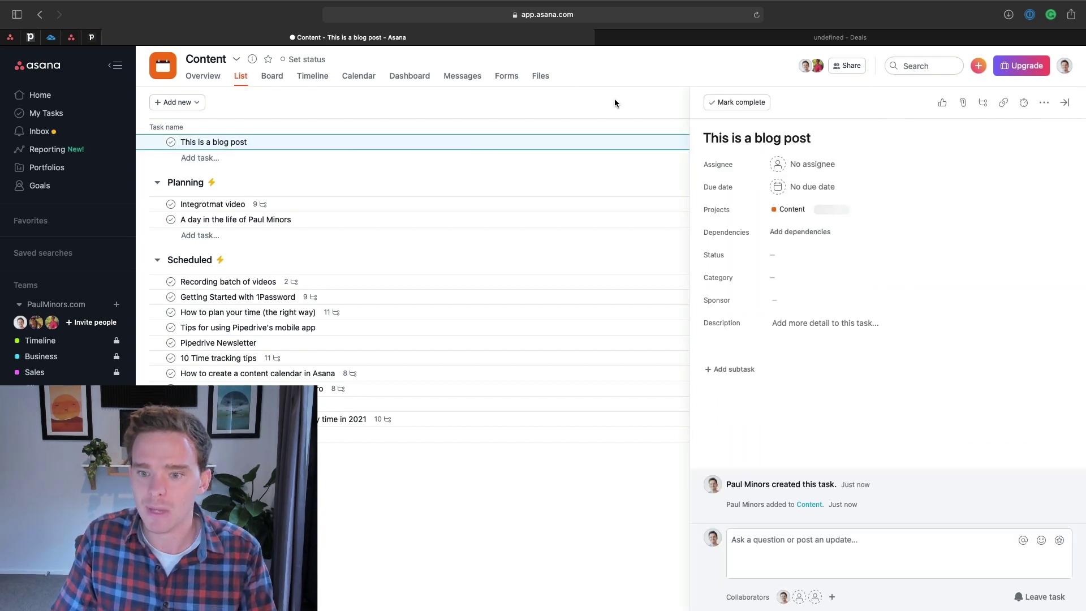
scroll(823, 365, "down", 3)
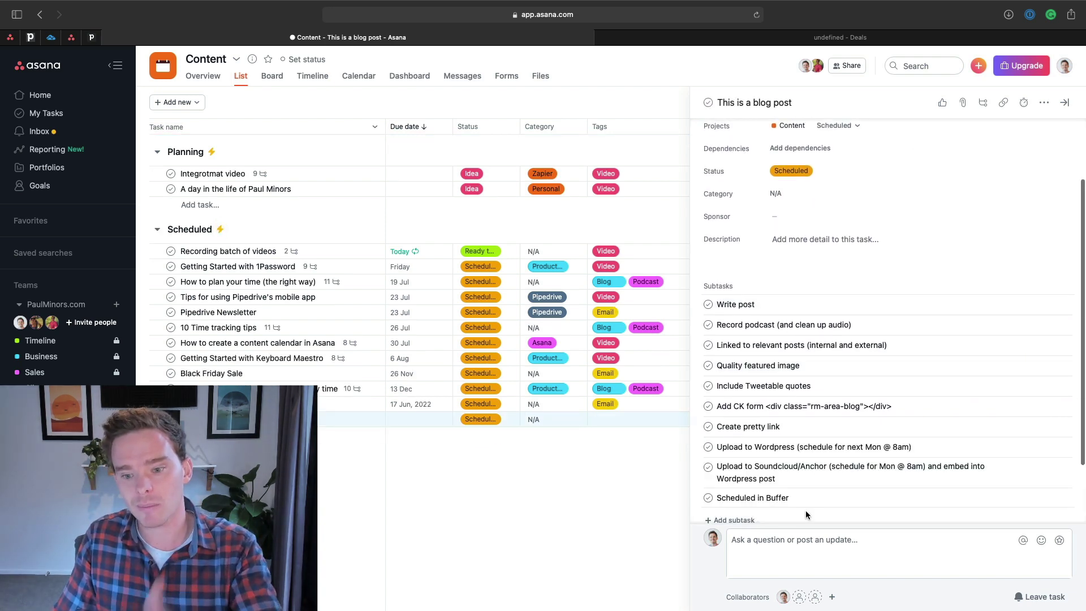
scroll(803, 350, "down", 2)
scroll(800, 299, "up", 5)
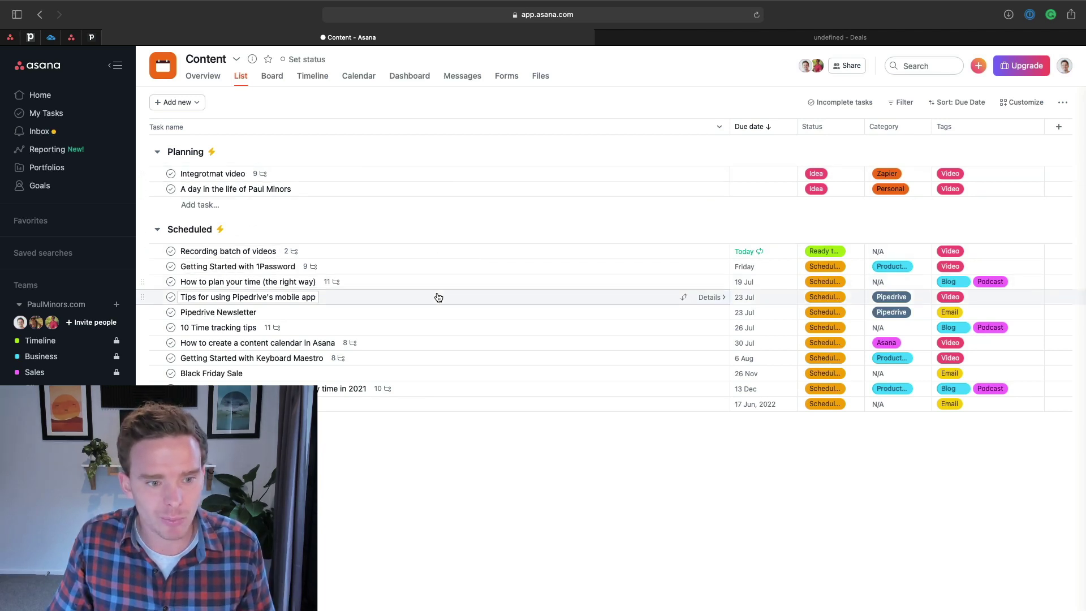
Open the Getting Started with 1Password task details and scroll through them.
left_click(625, 273)
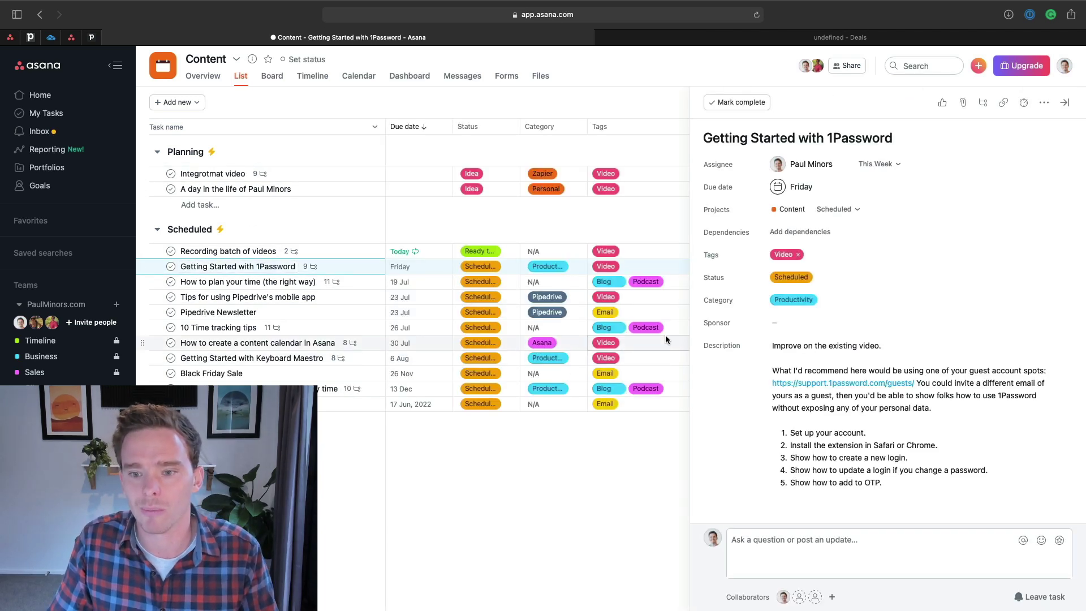
scroll(904, 368, "down", 2)
scroll(905, 282, "up", 2)
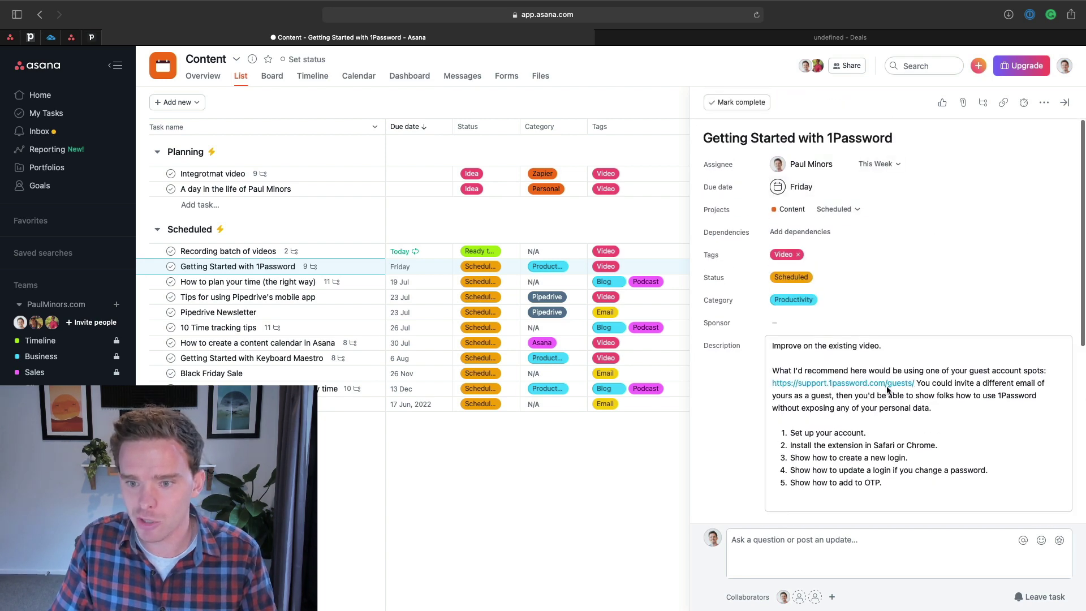
scroll(844, 457, "down", 5)
scroll(843, 457, "up", 5)
scroll(848, 368, "down", 1)
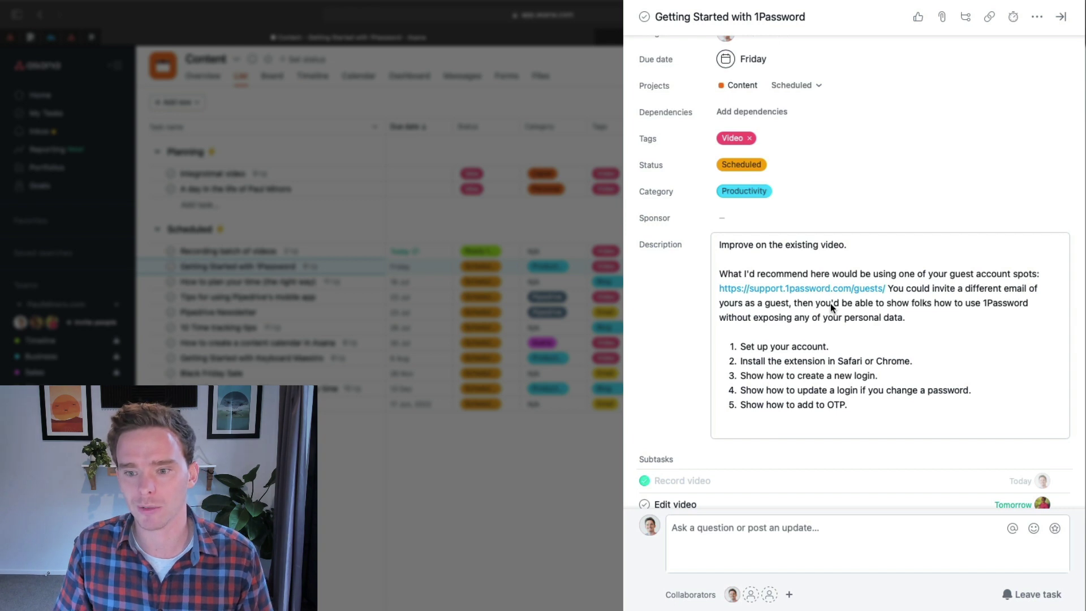
Select the description's first line, recommendation paragraph and numbered outline in turn.
left_click(830, 304)
left_click_drag(867, 245, 674, 242)
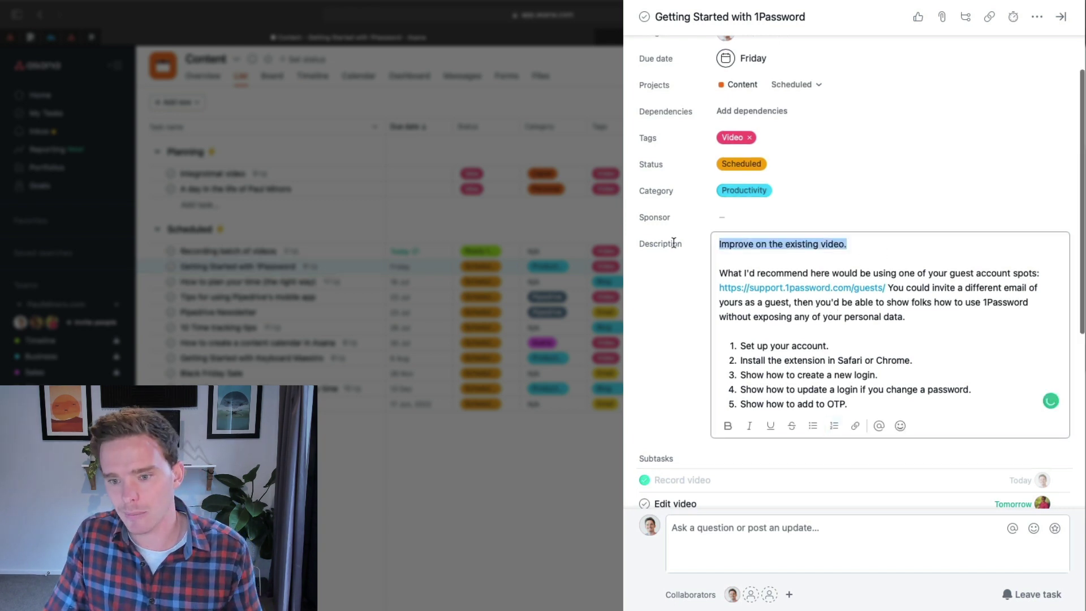
scroll(896, 354, "down", 1)
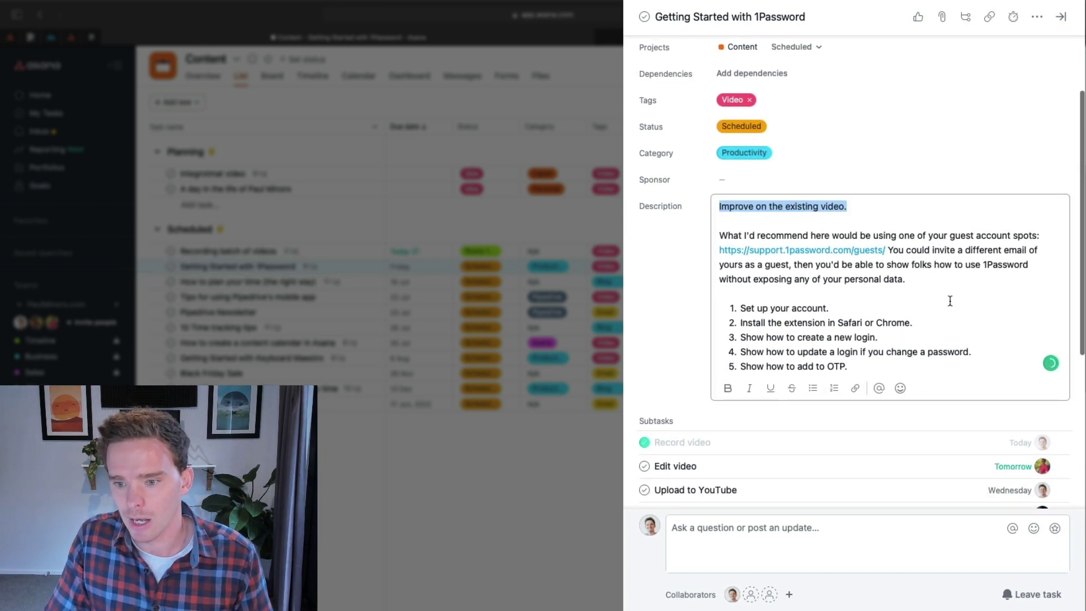
left_click_drag(925, 277, 711, 237)
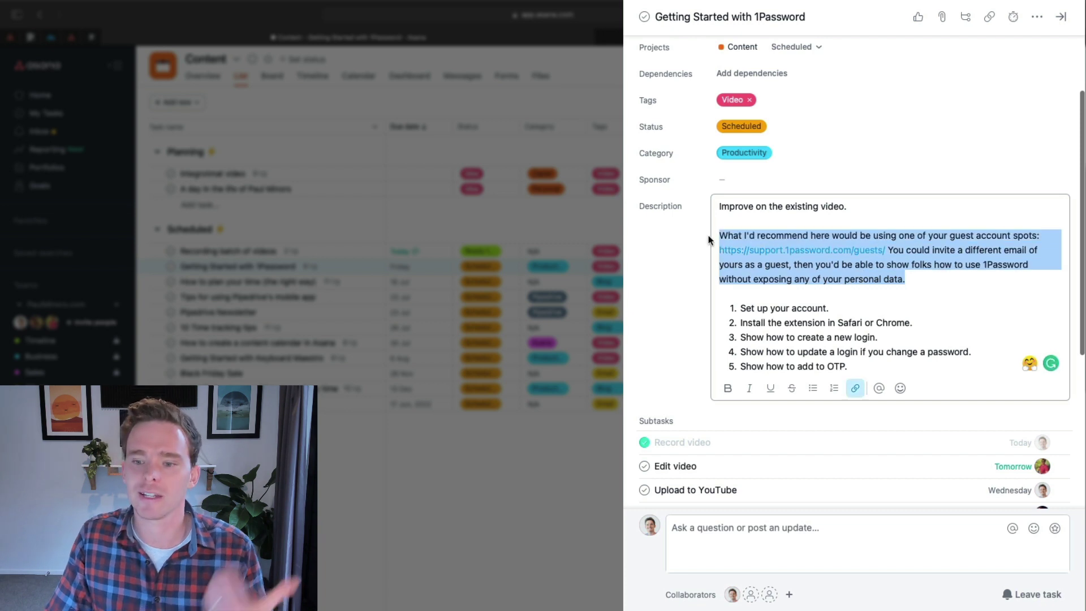
left_click(843, 308)
scroll(876, 317, "down", 1)
left_click_drag(869, 324, 717, 255)
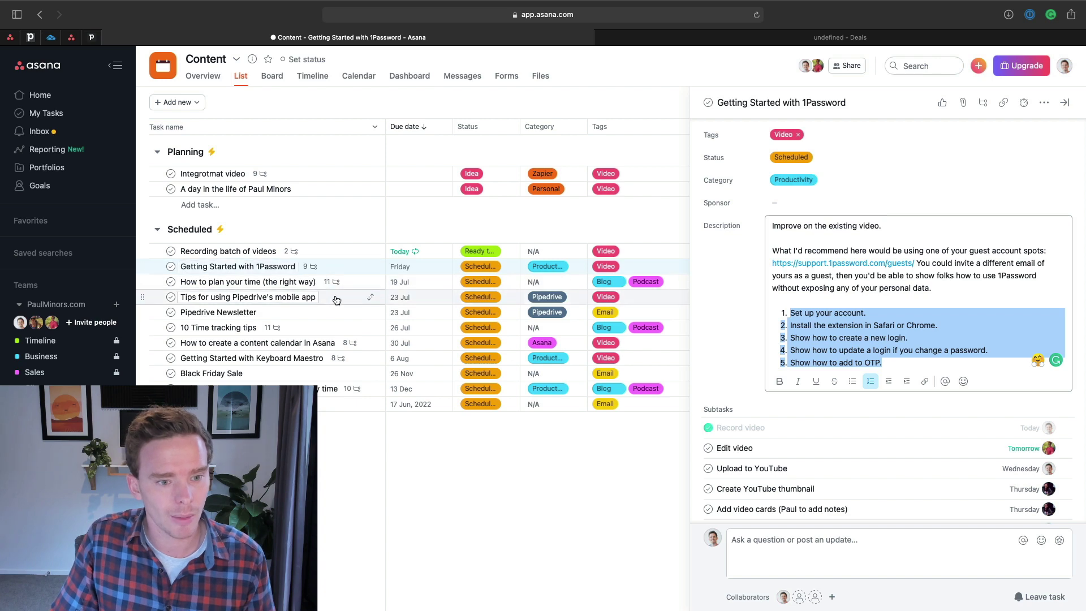
Open the How to create a content calendar in Asana task, review its description, then close it.
left_click(627, 343)
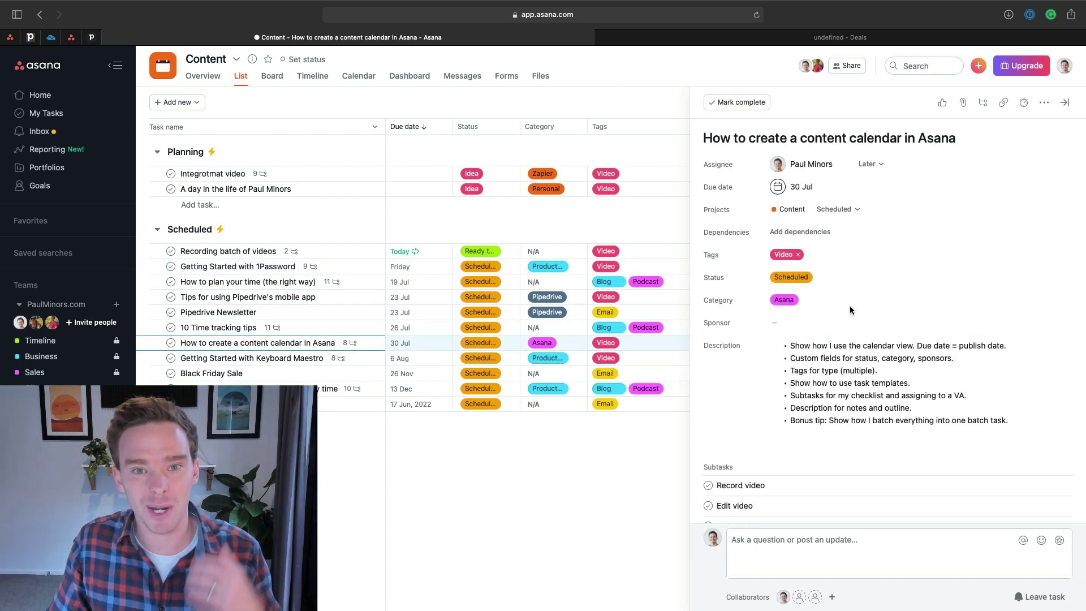
scroll(933, 351, "down", 1)
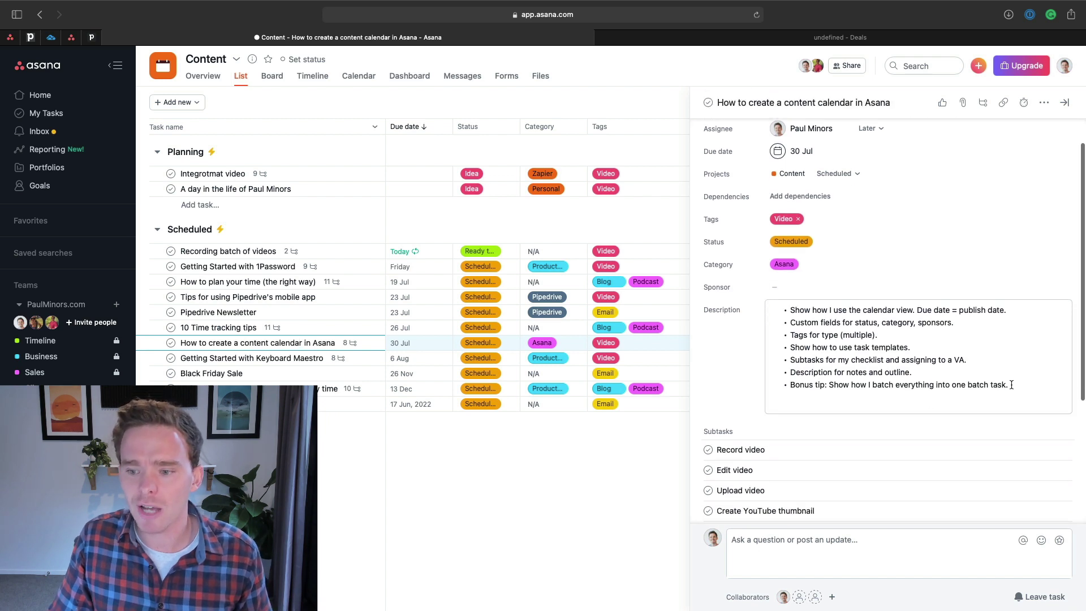
left_click_drag(1009, 385, 772, 296)
left_click(755, 366)
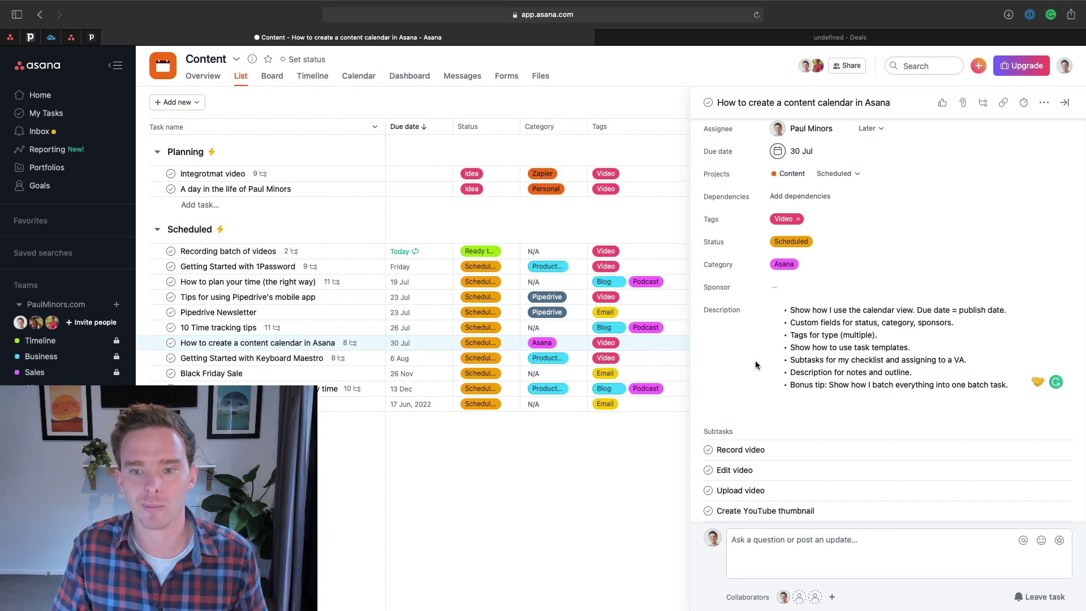
key("Escape")
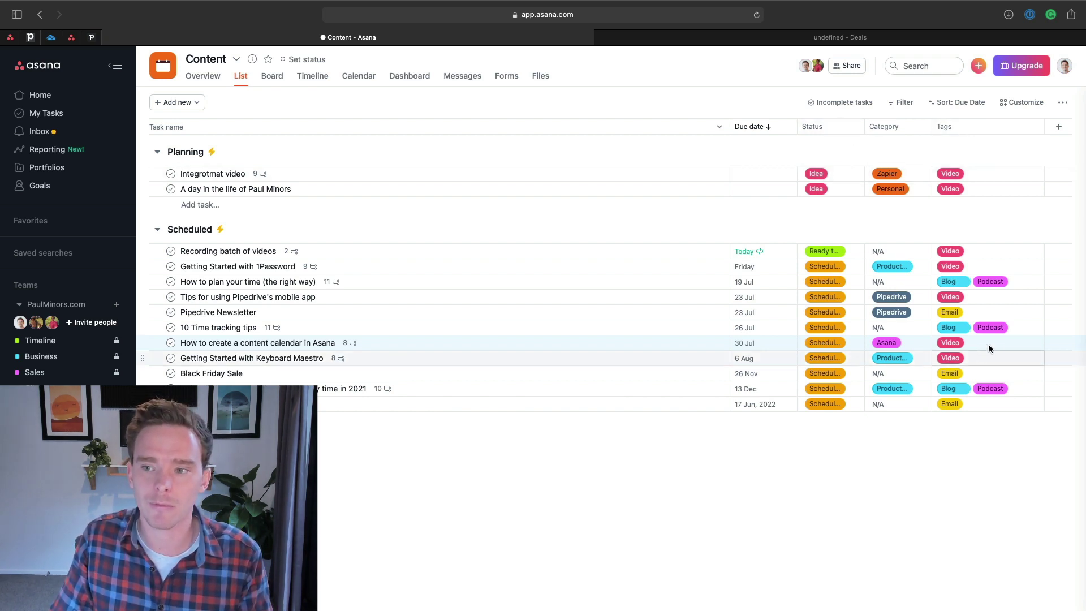
left_click(1023, 102)
scroll(984, 255, "down", 3)
left_click(968, 235)
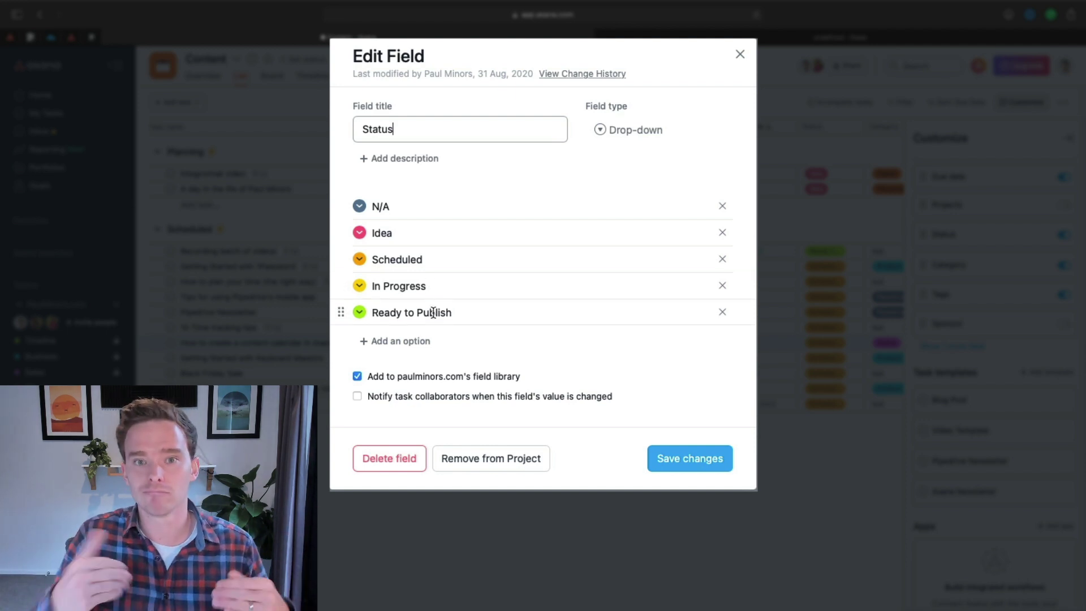
key("Escape")
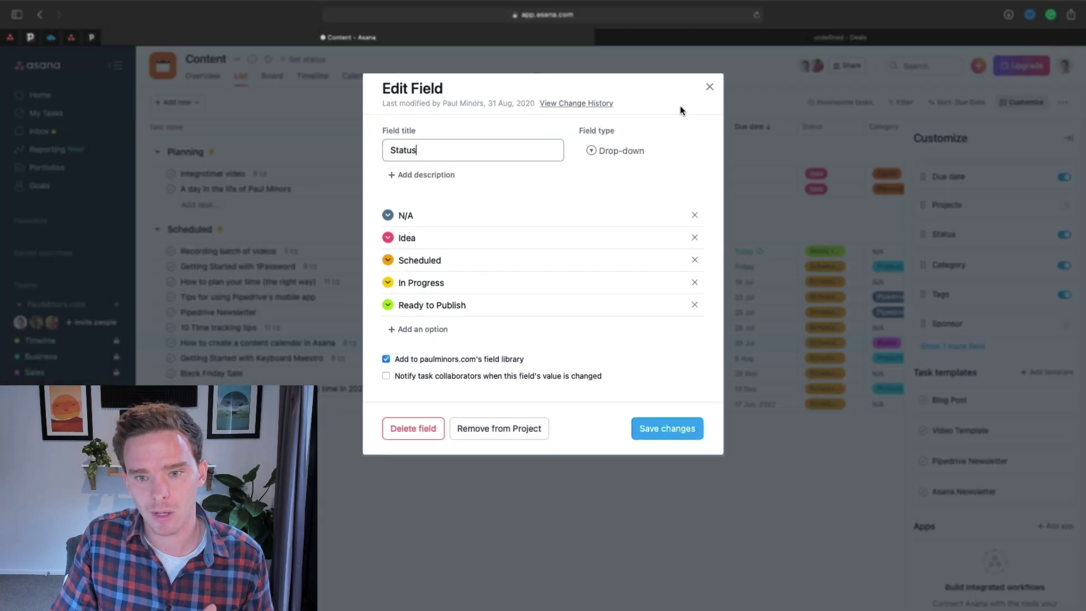
left_click(1070, 139)
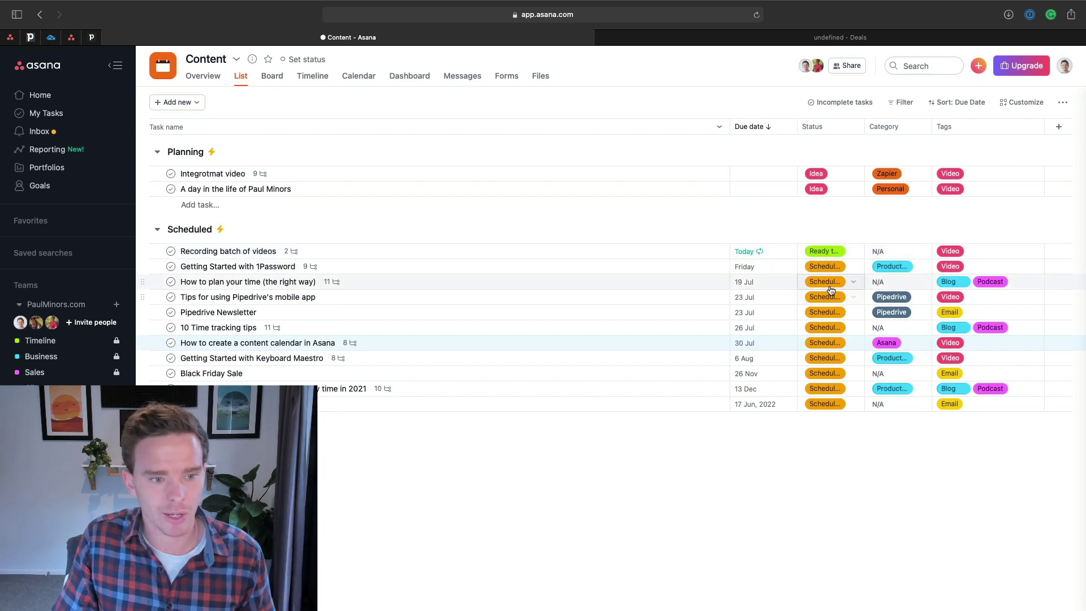
Change the Scheduled status of the 1Password, content calendar and Keyboard Maestro rows to In Progress.
left_click(854, 273)
left_click(857, 358)
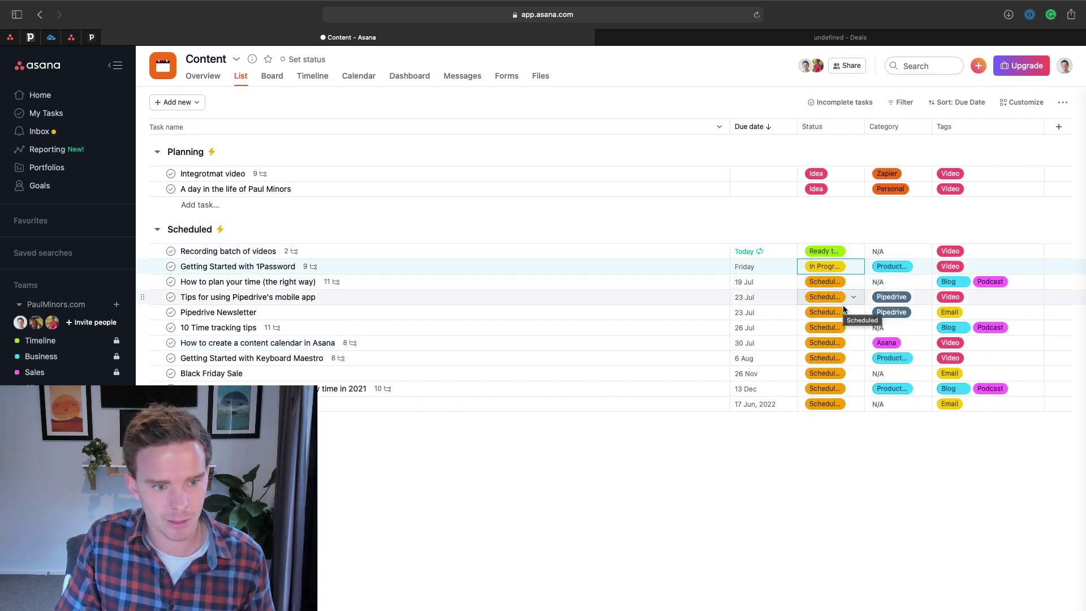
left_click(842, 350)
key("Down")
key("Down")
key("Down")
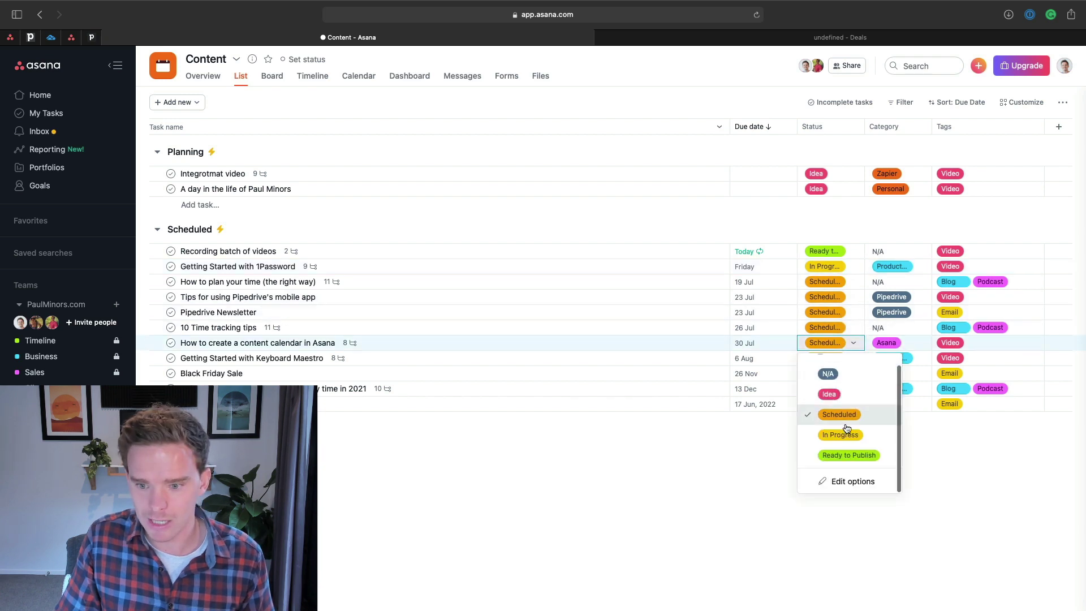
key("Return")
key("Down")
key("Return")
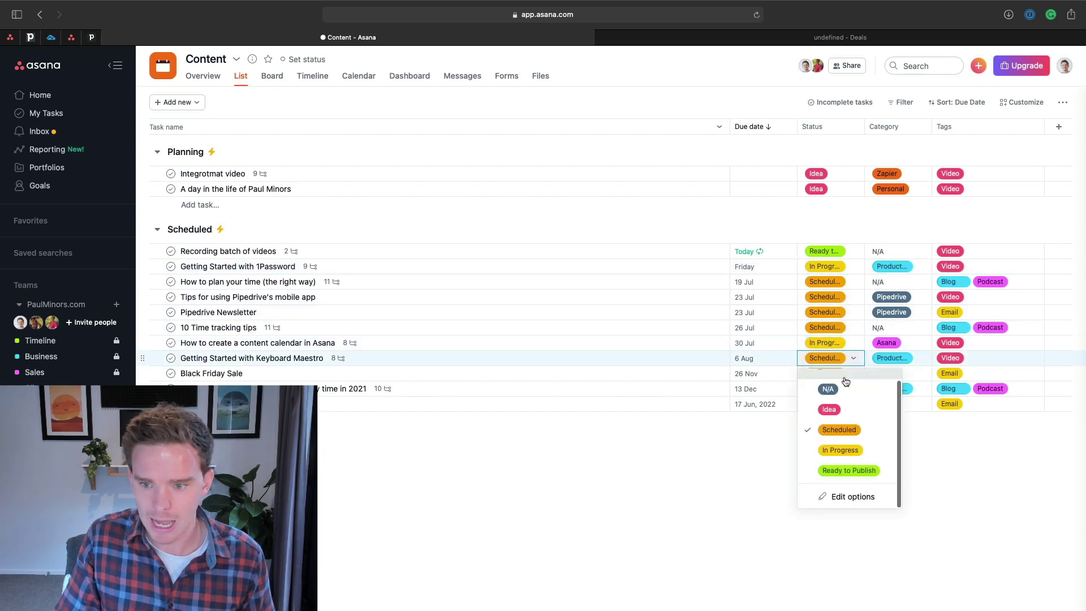
key("Down")
key("Down")
key("Return")
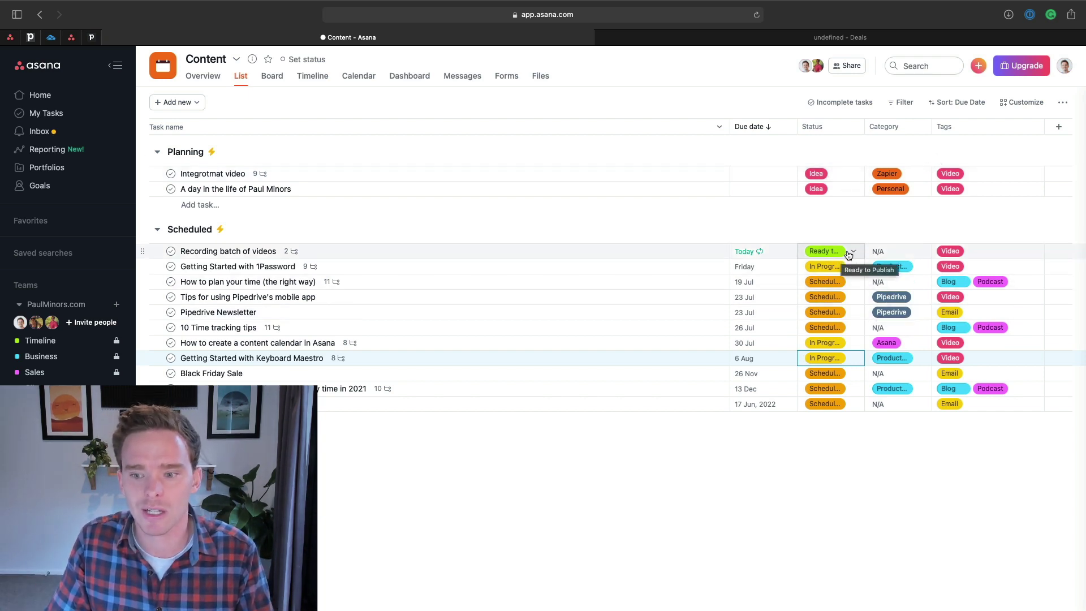
left_click(1021, 102)
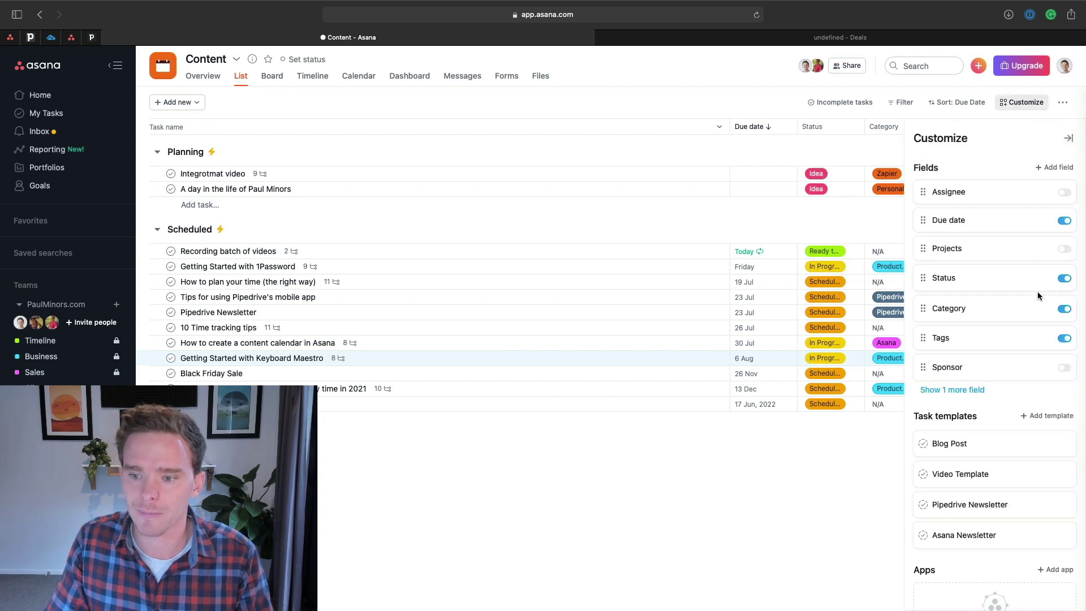
left_click(975, 311)
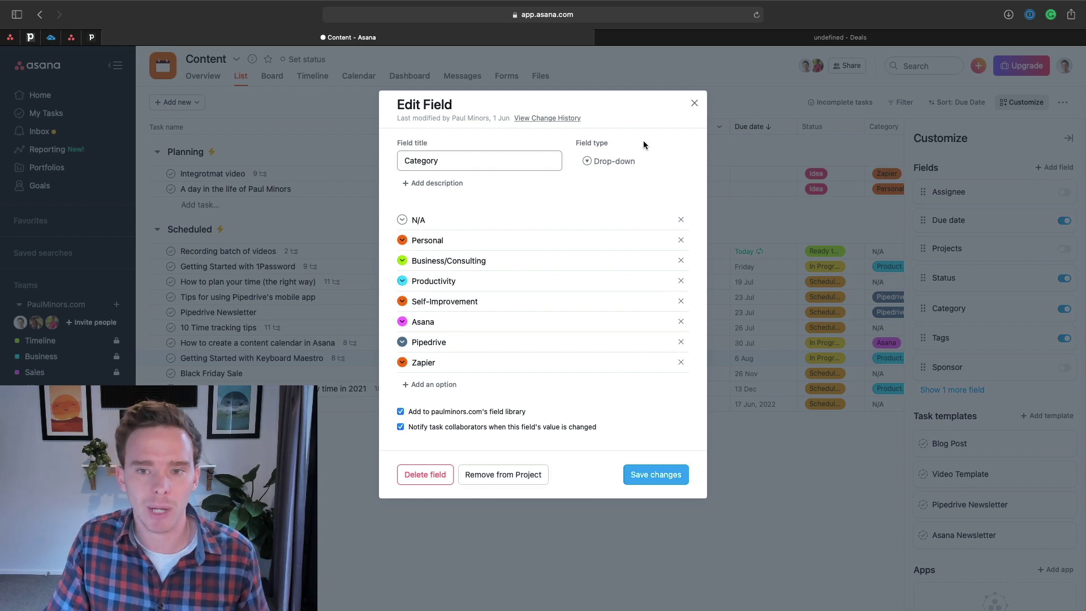
left_click(695, 105)
left_click(1068, 138)
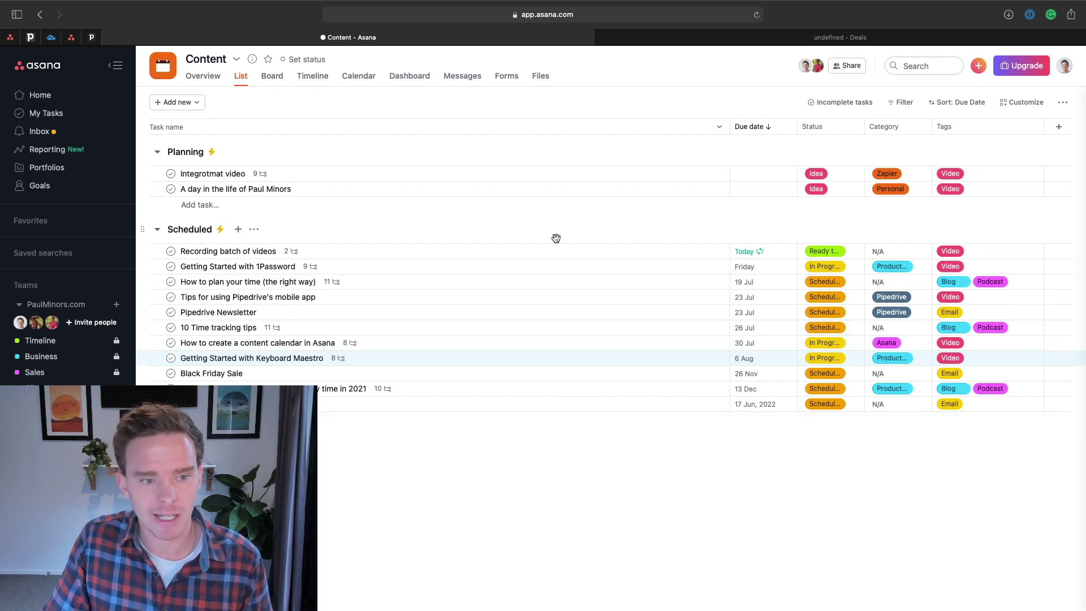
Review the hidden Sponsor field's settings in the project's Customize panel, then close it.
left_click(1021, 102)
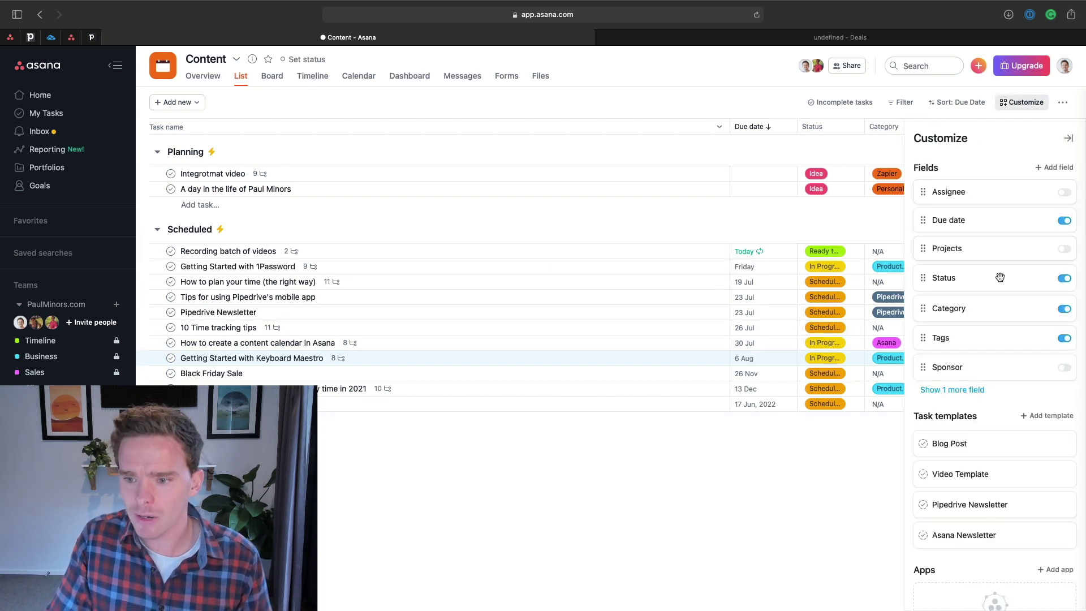
left_click(970, 390)
left_click(971, 369)
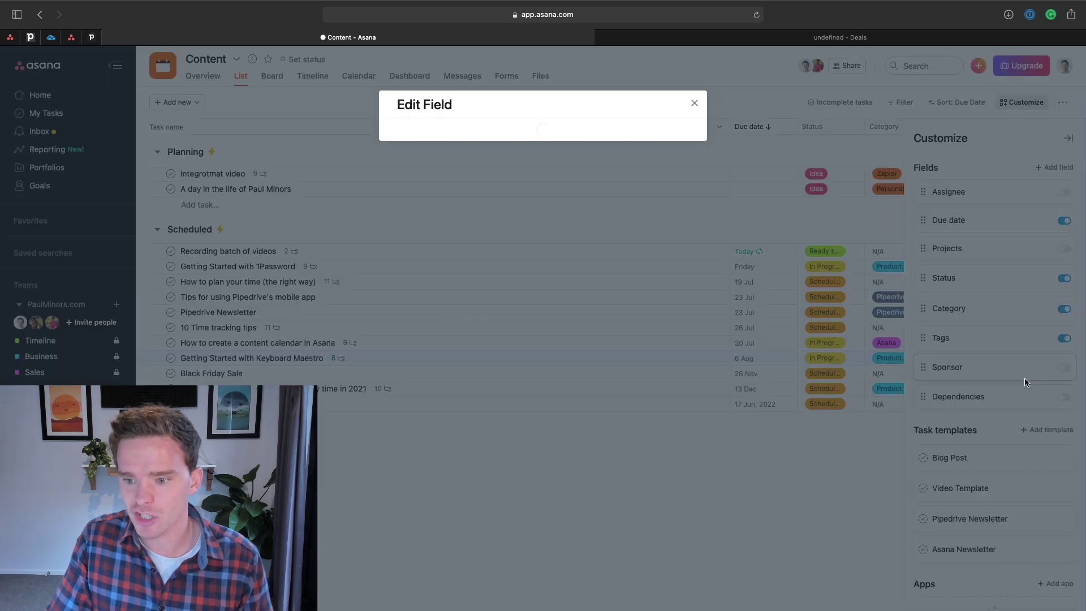
left_click(693, 103)
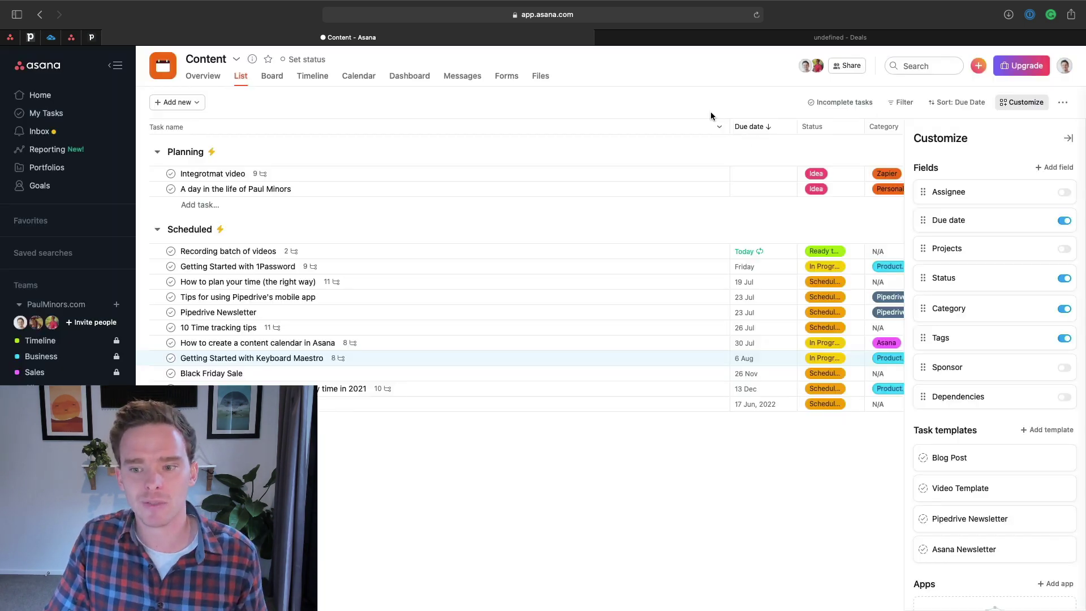
left_click(1068, 138)
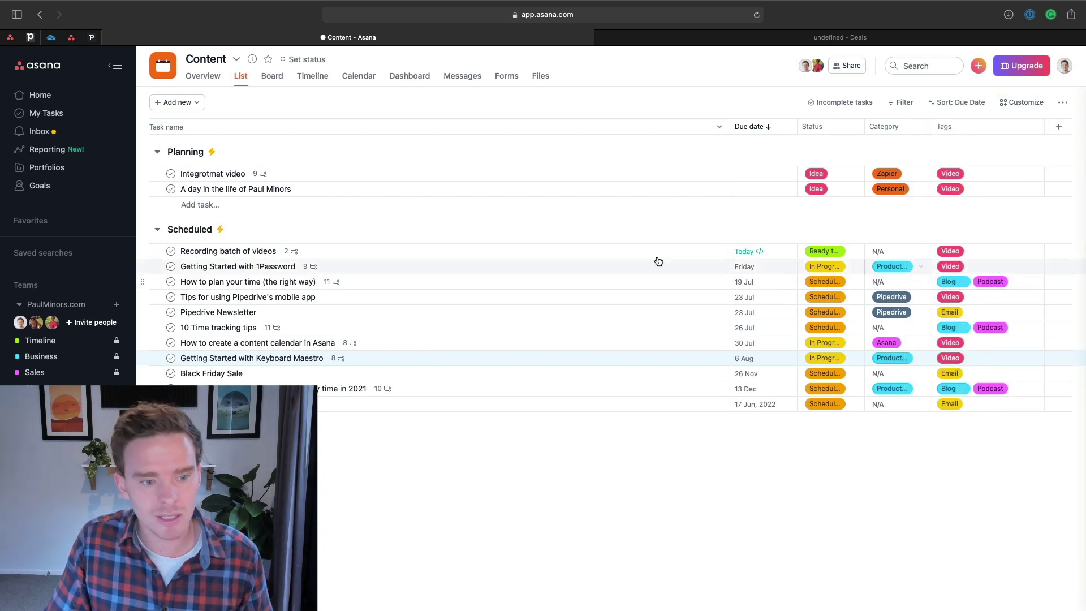
Open 'How to plan your time (the right way)' and check its Outfunnel Sponsor value.
left_click(431, 283)
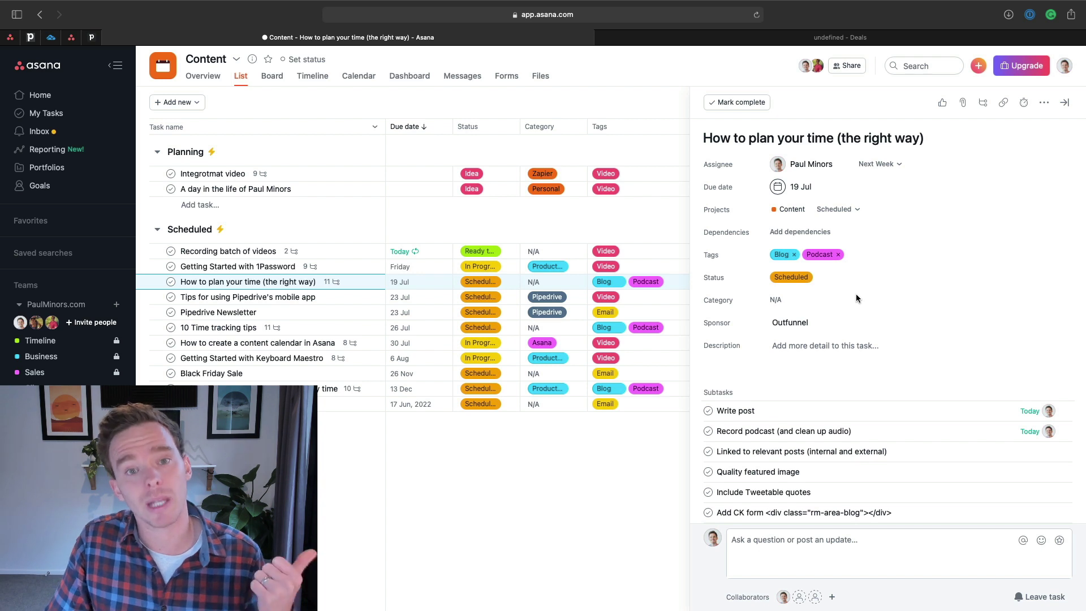
left_click_drag(826, 319, 761, 318)
left_click(805, 320)
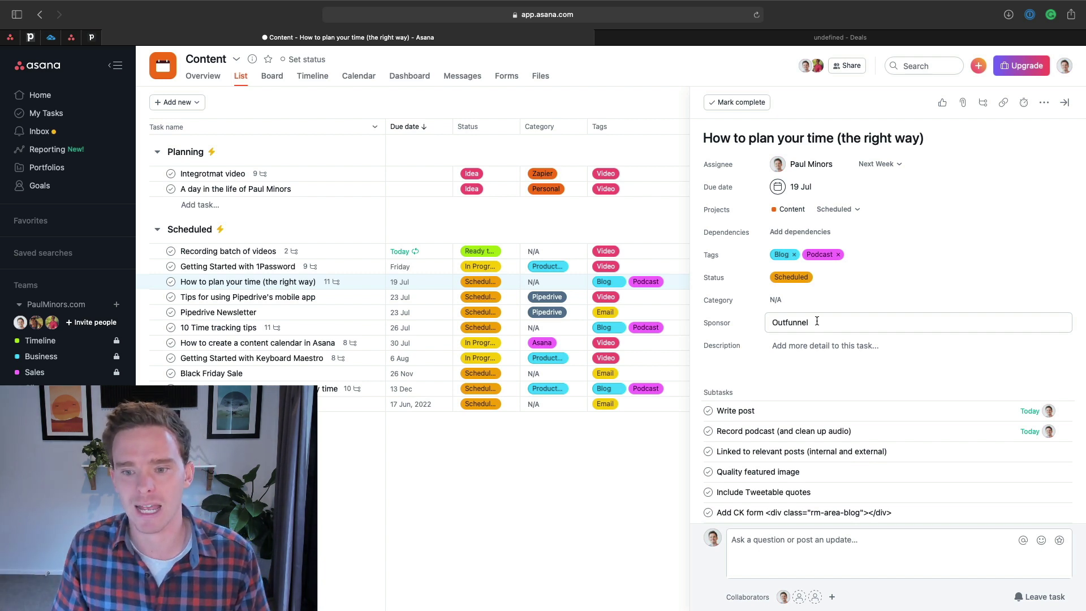
left_click(924, 264)
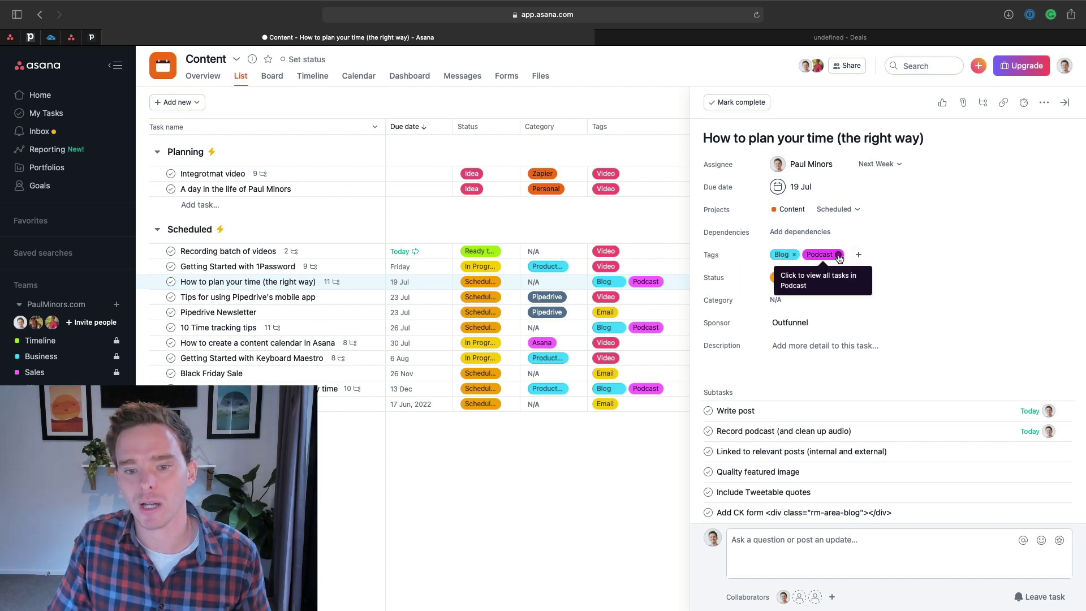
Switch the Content project to Calendar view and preview the Getting Started with 1Password card.
left_click(362, 266)
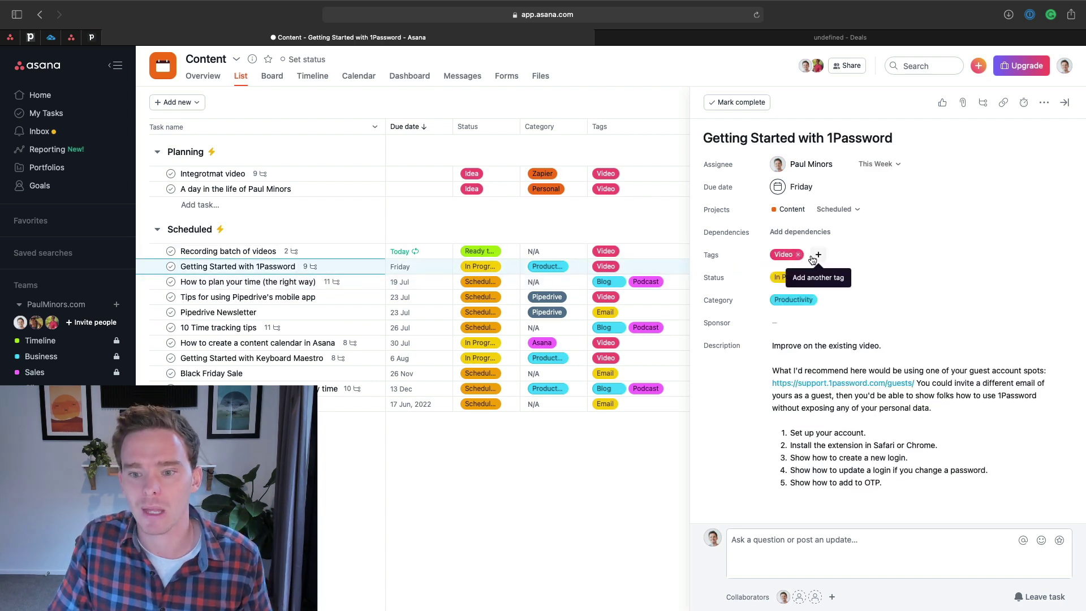
left_click(359, 75)
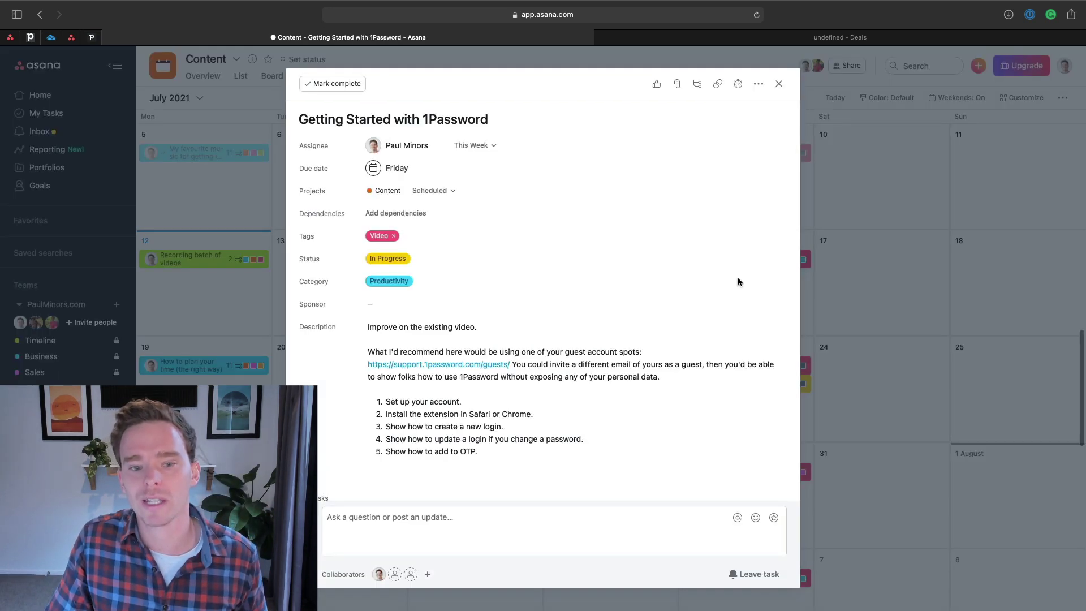
left_click(756, 262)
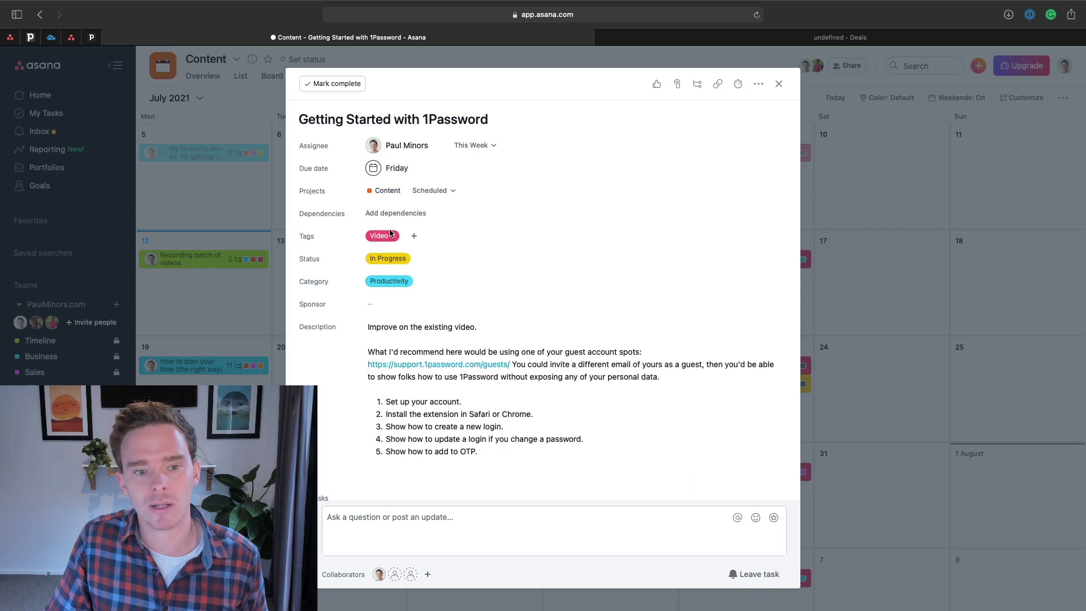
left_click(778, 84)
Preview and close the How to plan your time and Pipedrive Newsletter task cards.
left_click(192, 366)
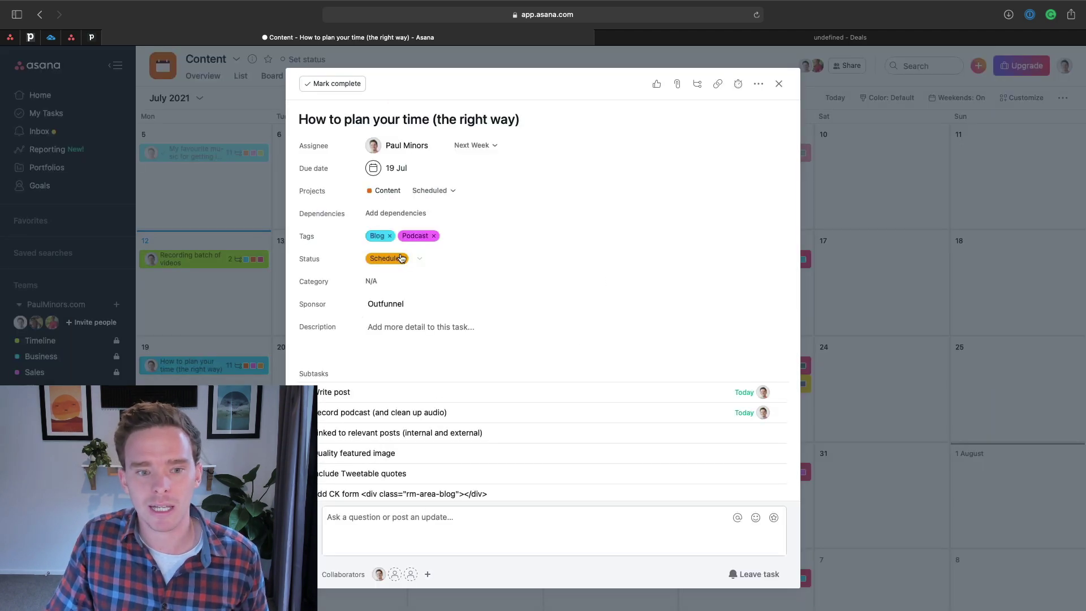
left_click(779, 84)
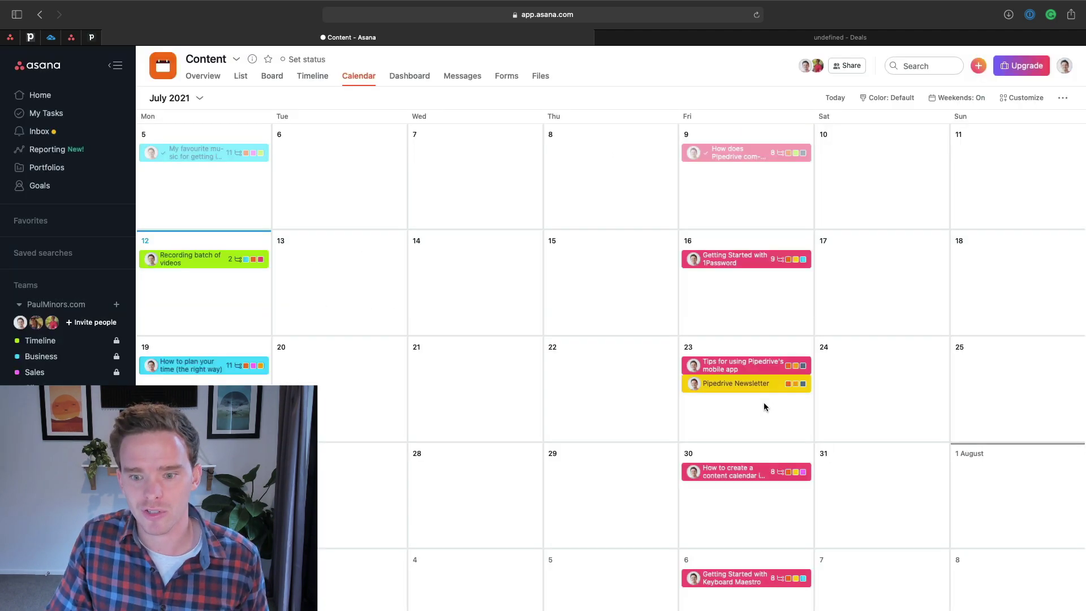
left_click(727, 384)
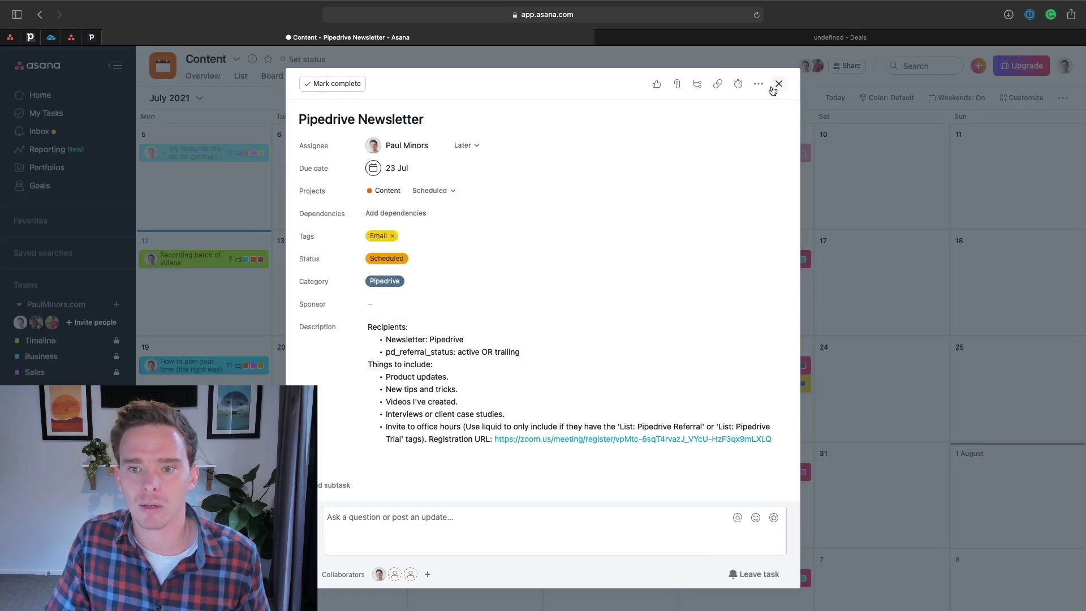
left_click(778, 84)
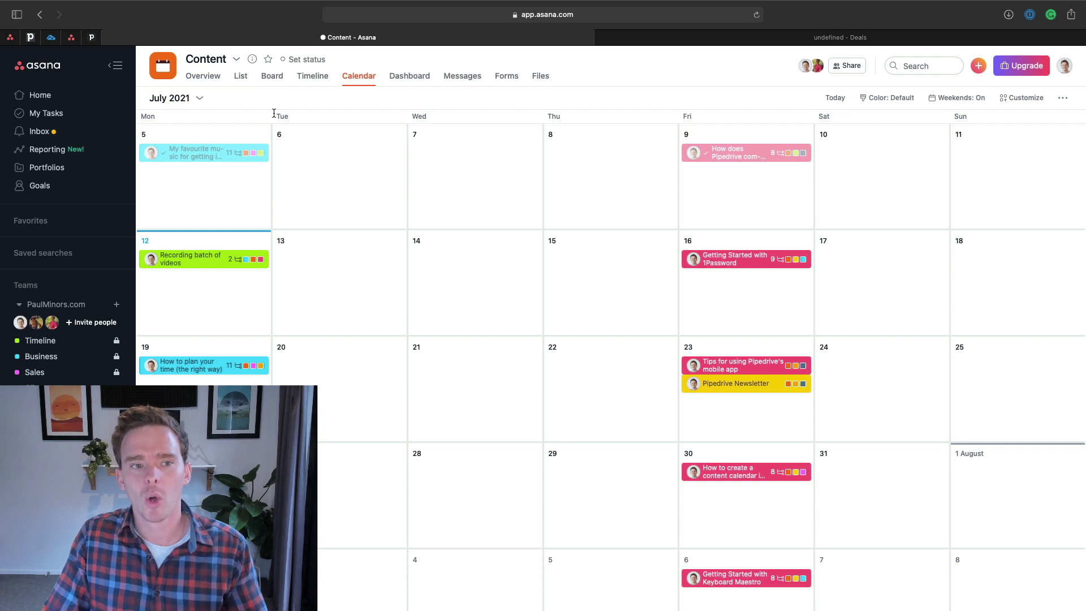
Return to the list and check Recording batch of videos' status choices without changing it.
left_click(242, 79)
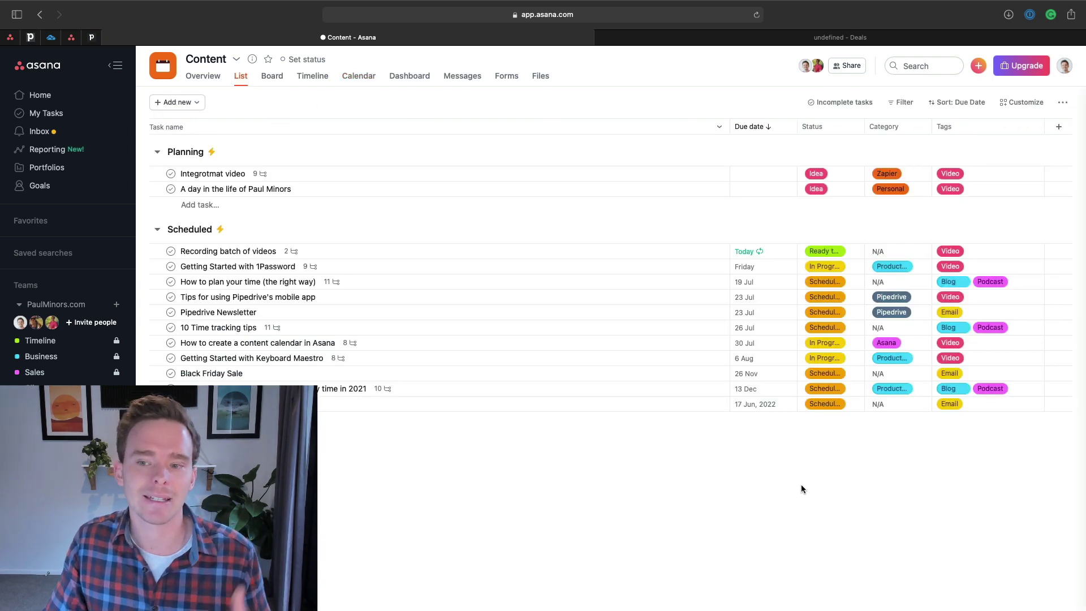
left_click(853, 251)
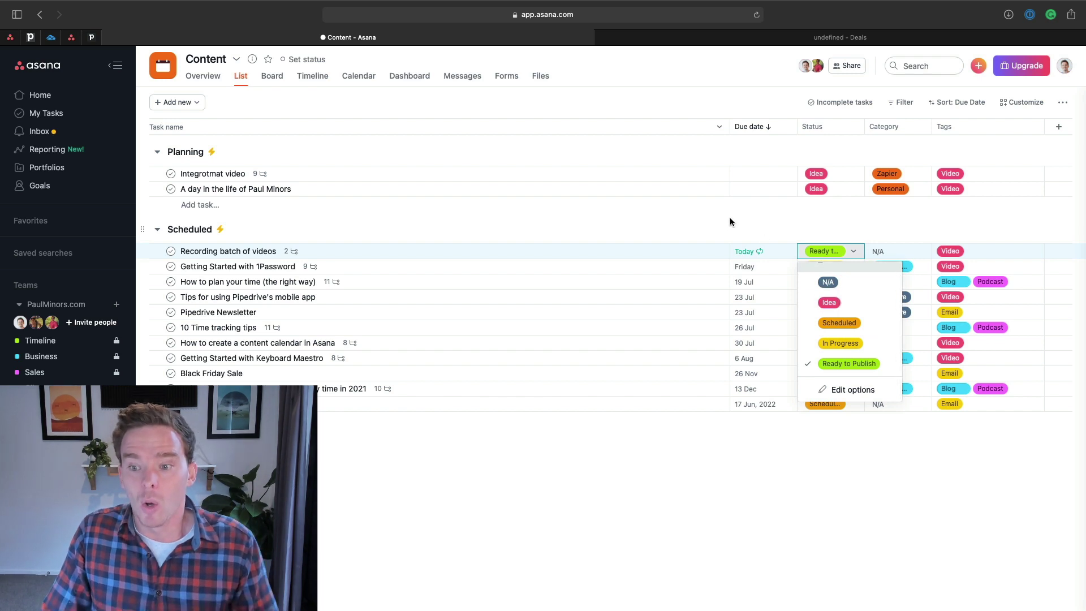
key("Escape")
Check 'How to plan your time' status options, keep it Scheduled, and close its details.
left_click(644, 282)
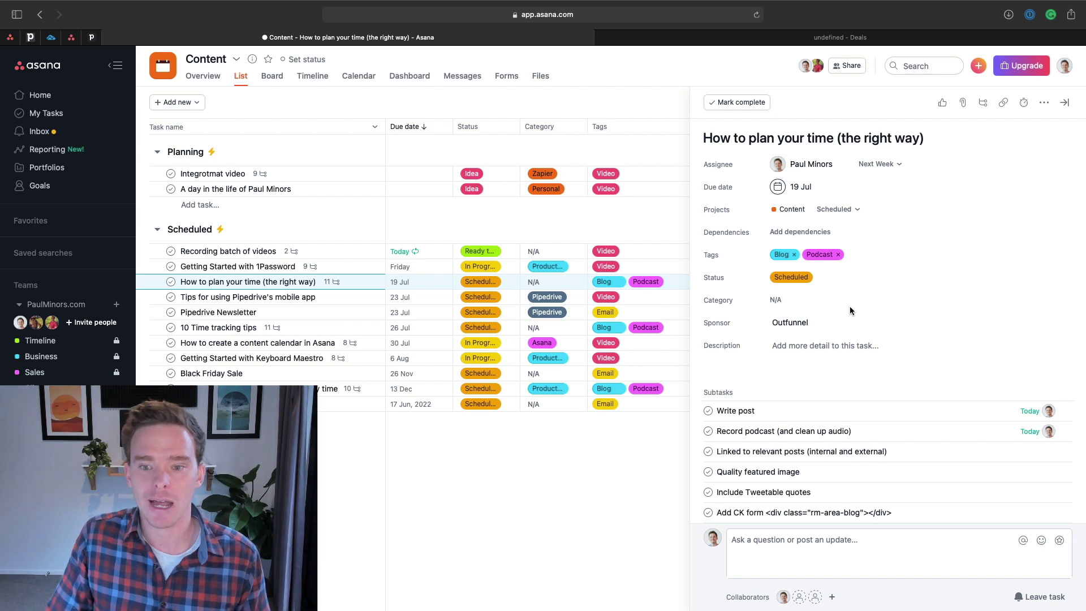
left_click(796, 277)
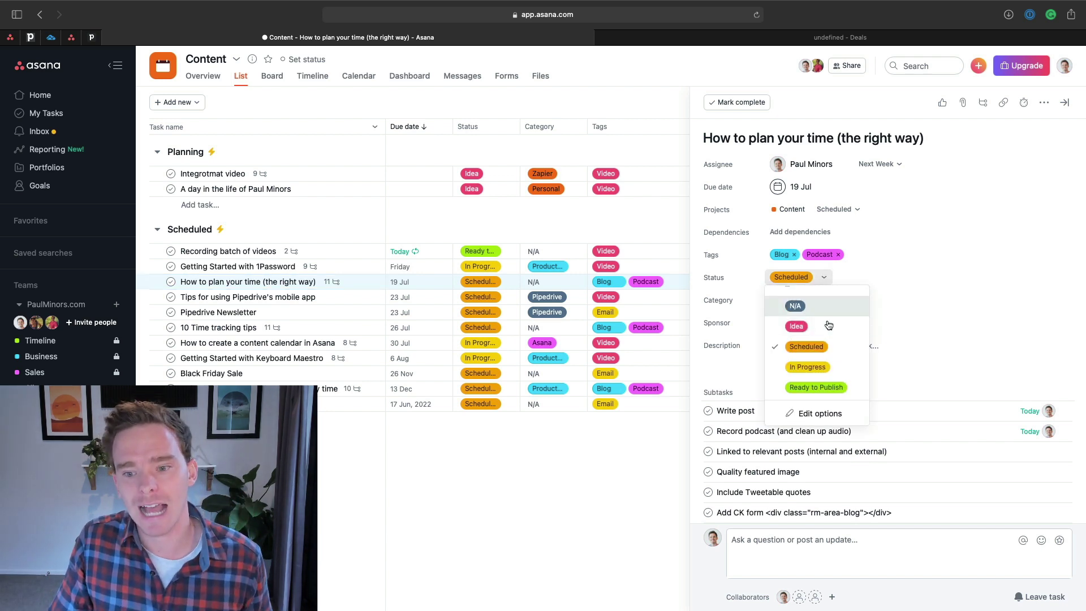
left_click(922, 258)
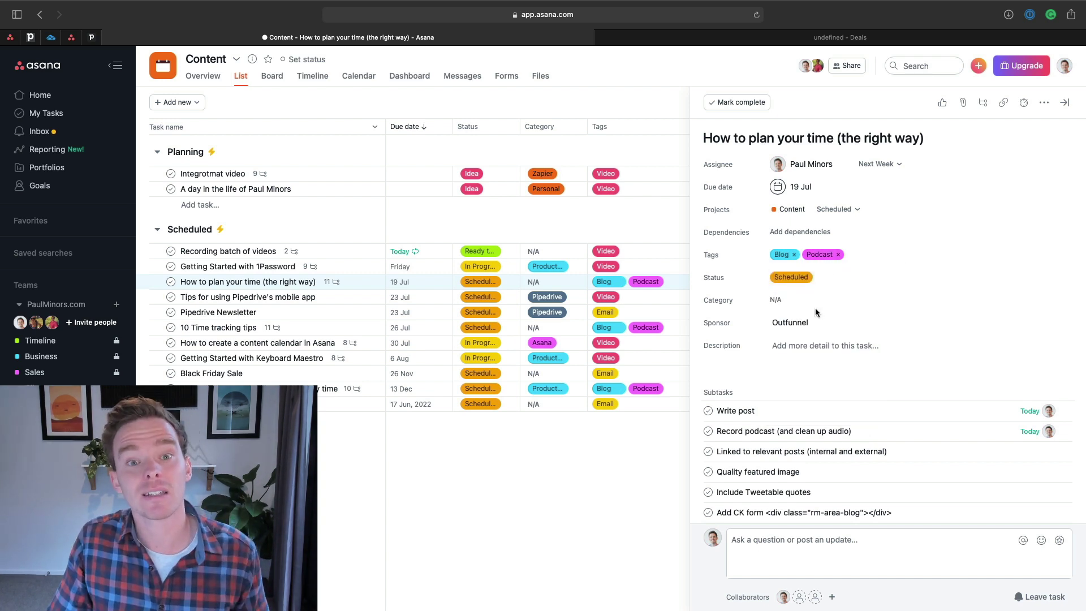
left_click(814, 277)
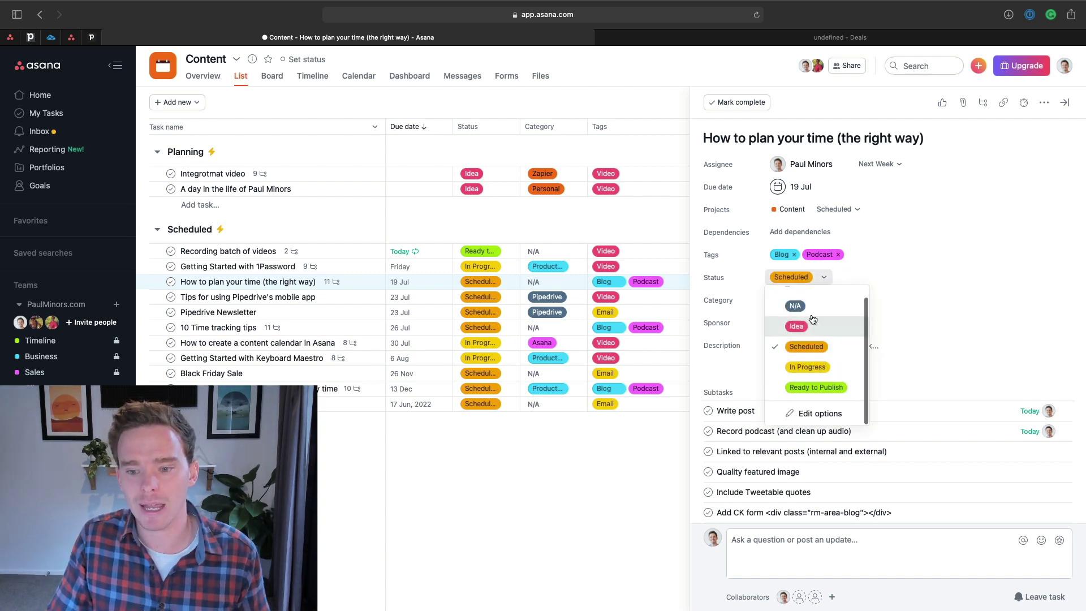
left_click(902, 297)
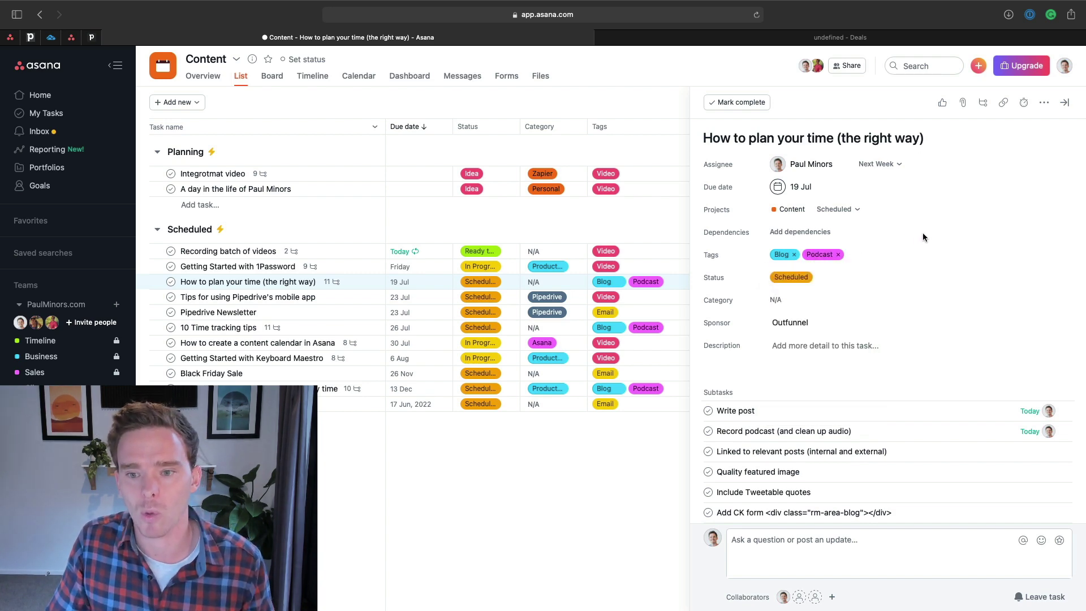
key("Escape")
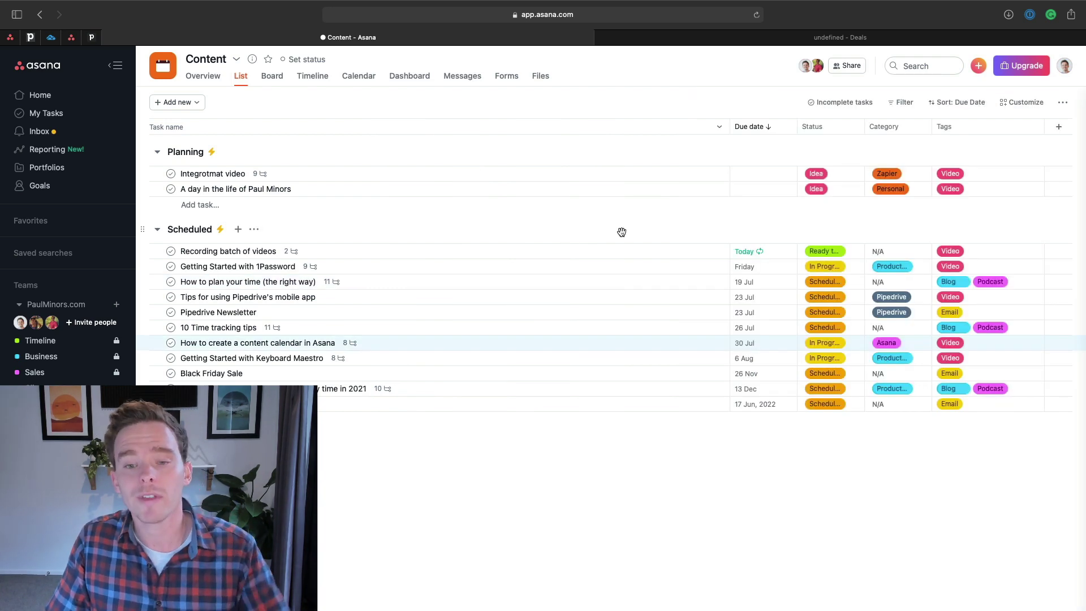
Inspect the Scheduled and Idea-to-Planning section-moving rules in Customize without changing them.
left_click(1037, 103)
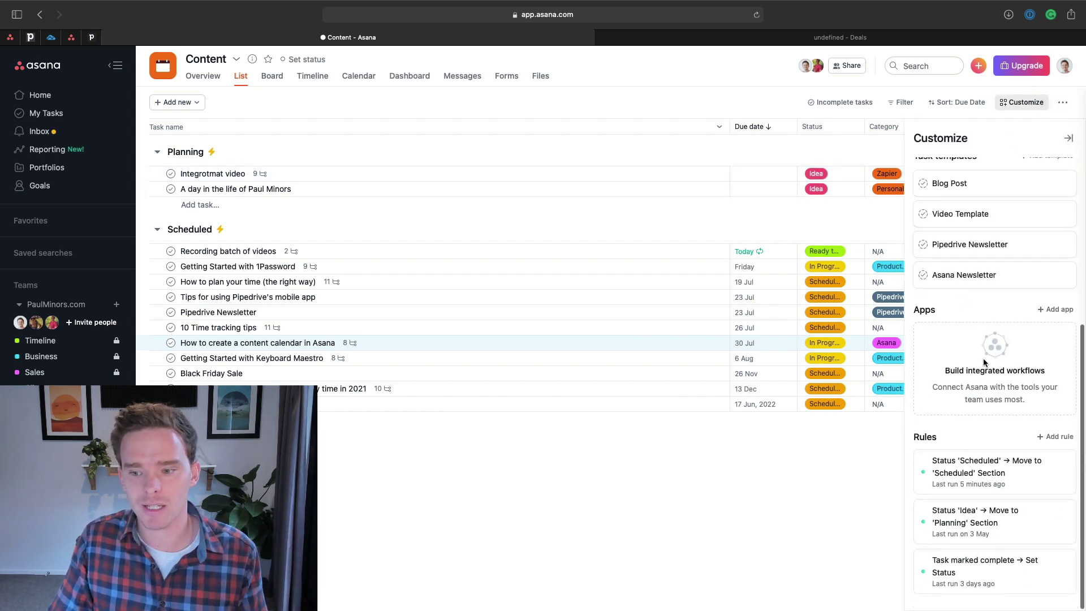
scroll(979, 401, "up", 1)
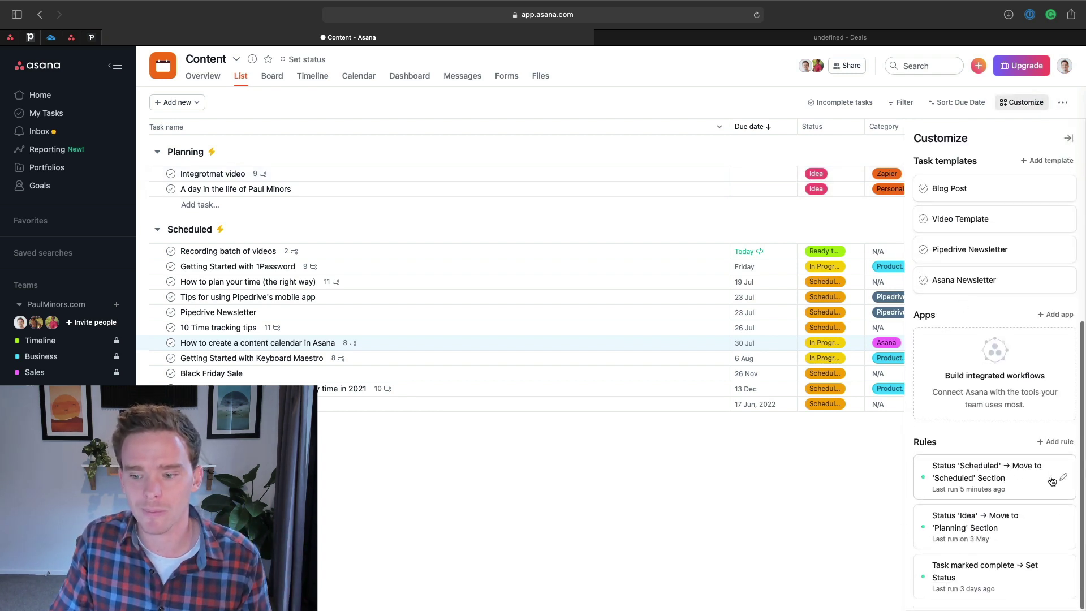
scroll(1060, 480, "up", 1)
left_click(1064, 478)
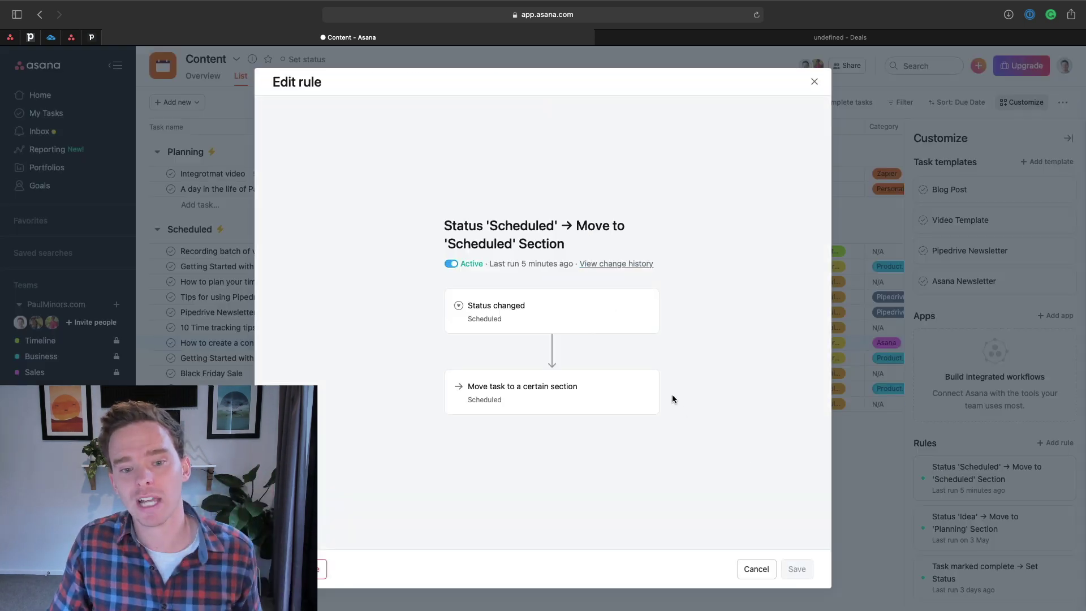
left_click(814, 83)
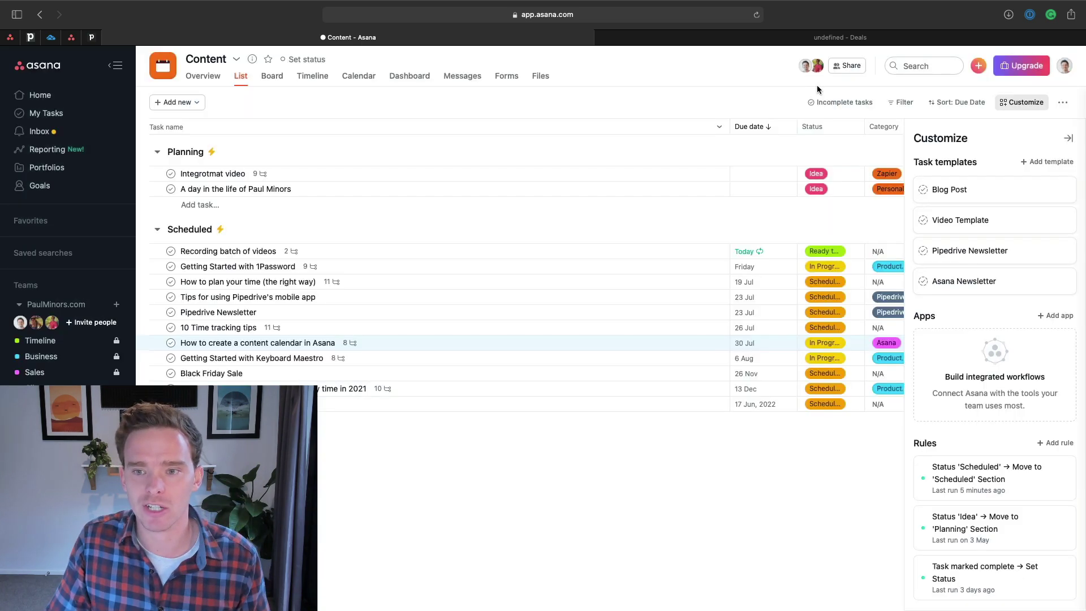
left_click(1060, 530)
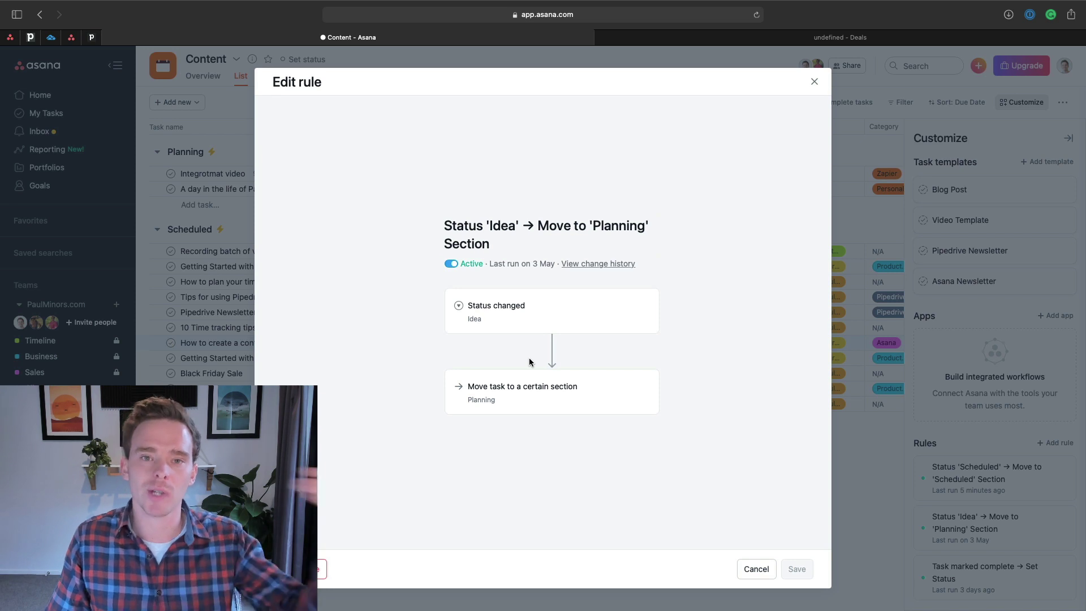
left_click(814, 82)
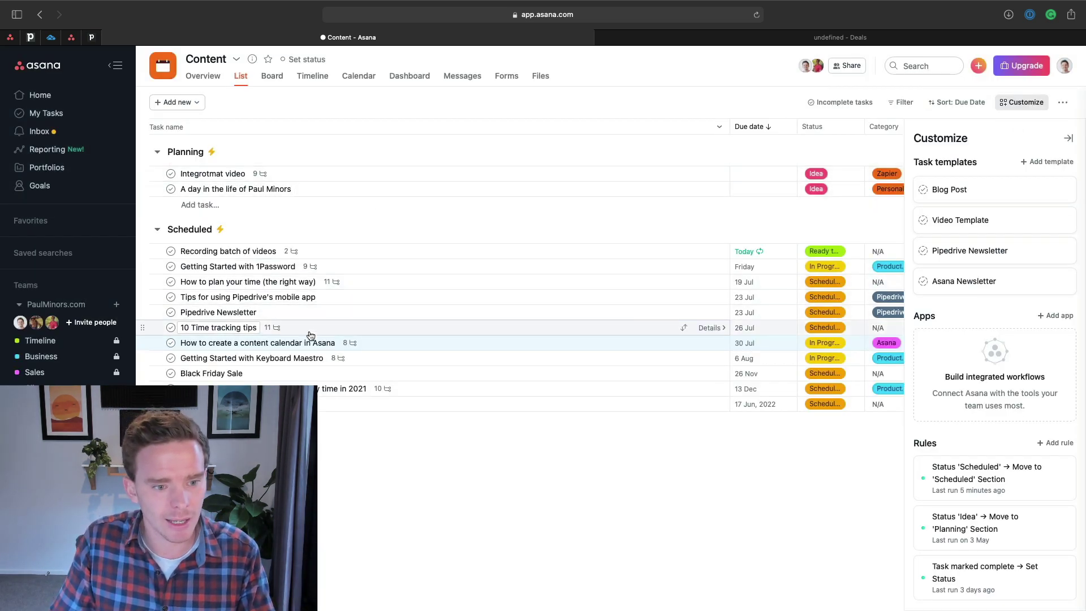
Set 'A day in the life' status to Scheduled, back to Idea, then view the Board.
left_click(205, 174)
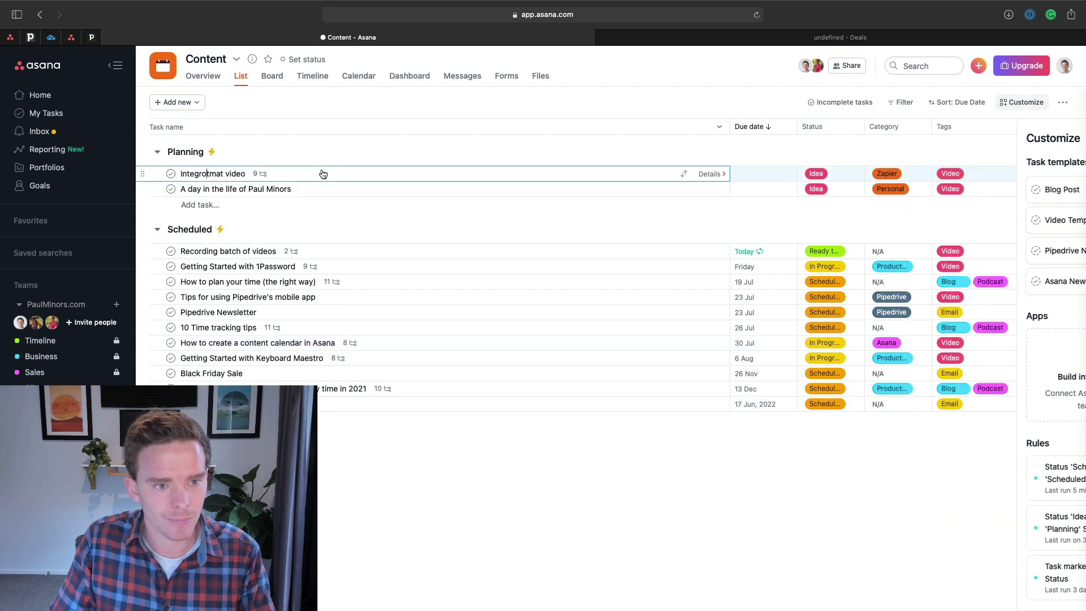
left_click(349, 191)
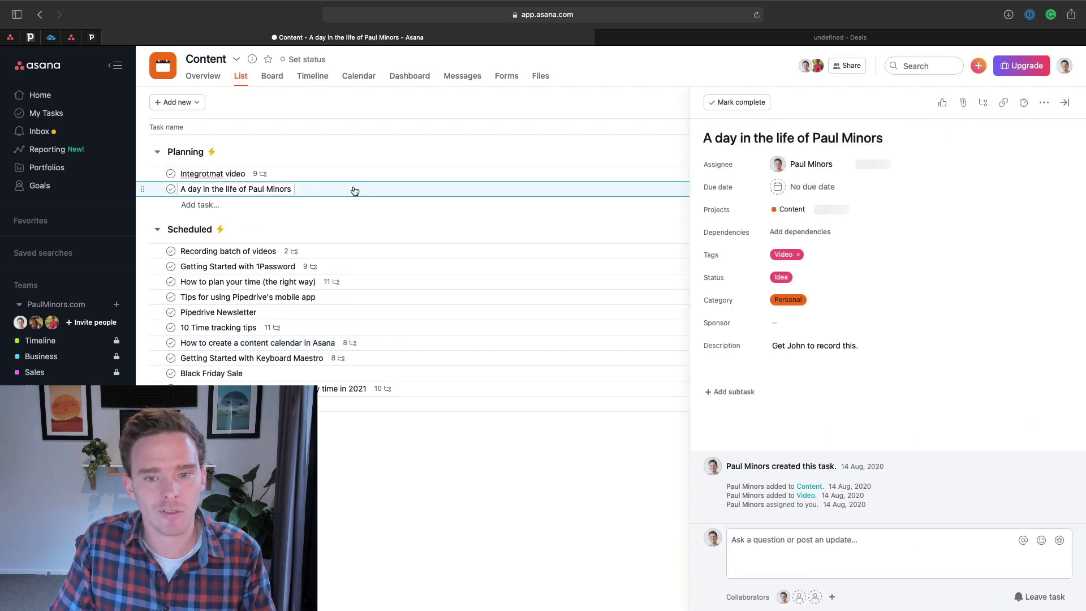
left_click(789, 276)
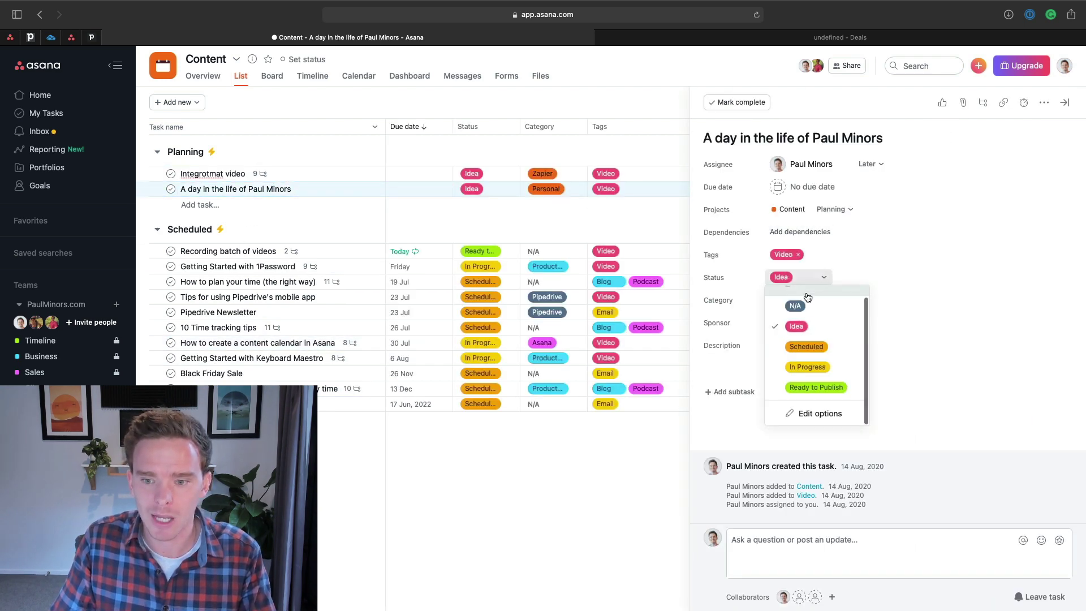
left_click(808, 347)
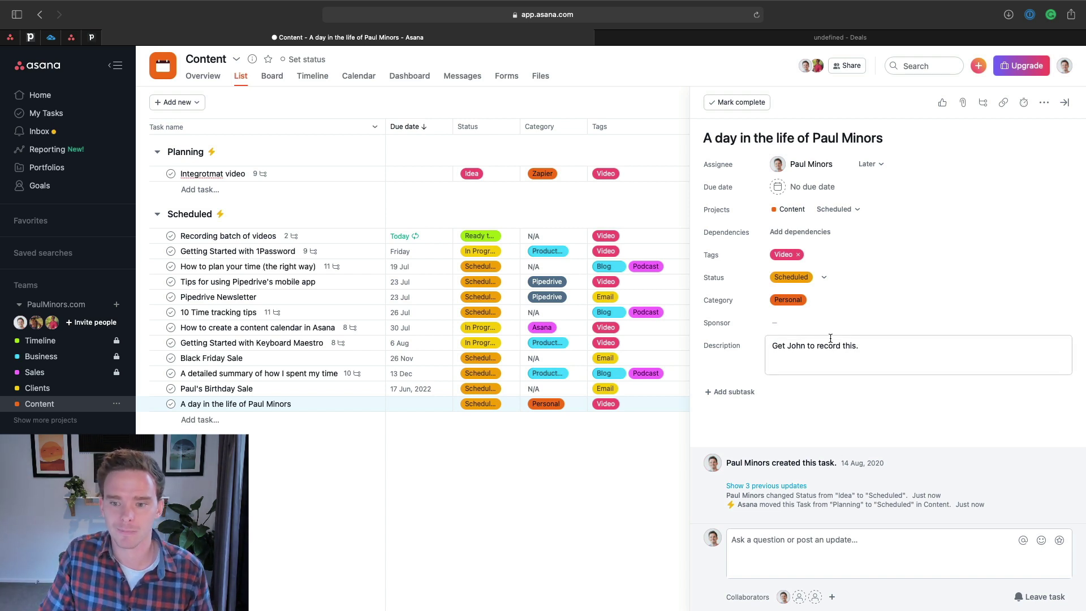
left_click(805, 278)
left_click(806, 325)
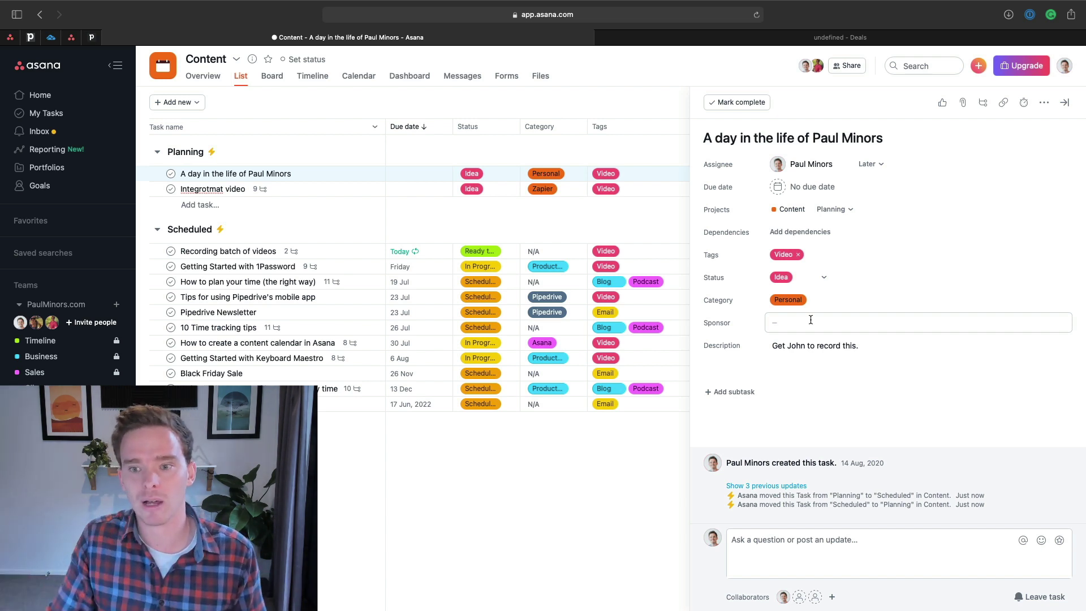
left_click(272, 76)
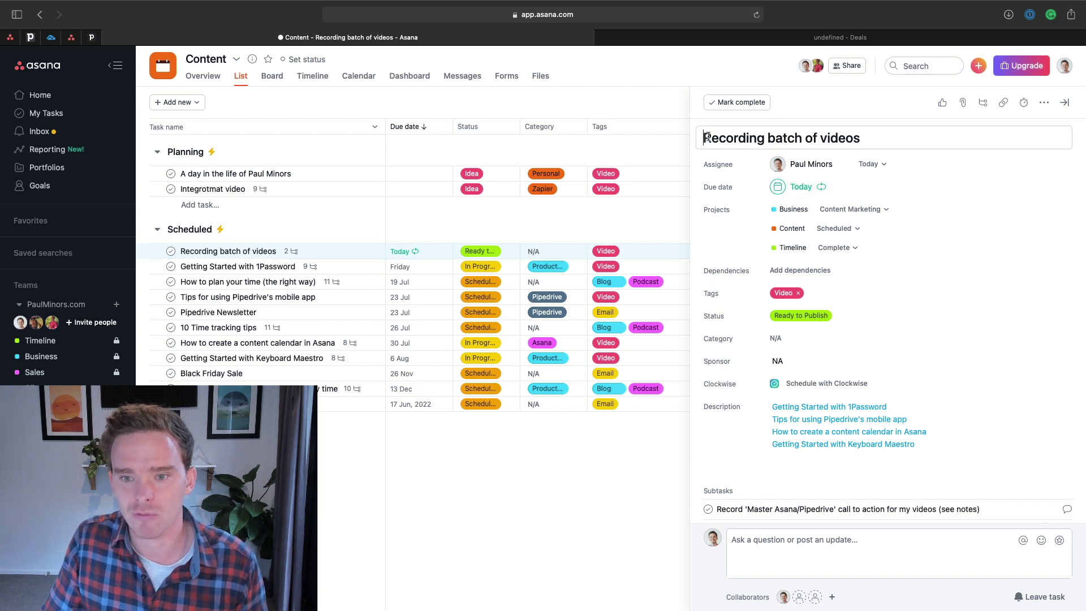
Add an @-link to 'A detailed summary of how I spent my time in 2021' on a new description line.
left_click_drag(705, 138, 862, 138)
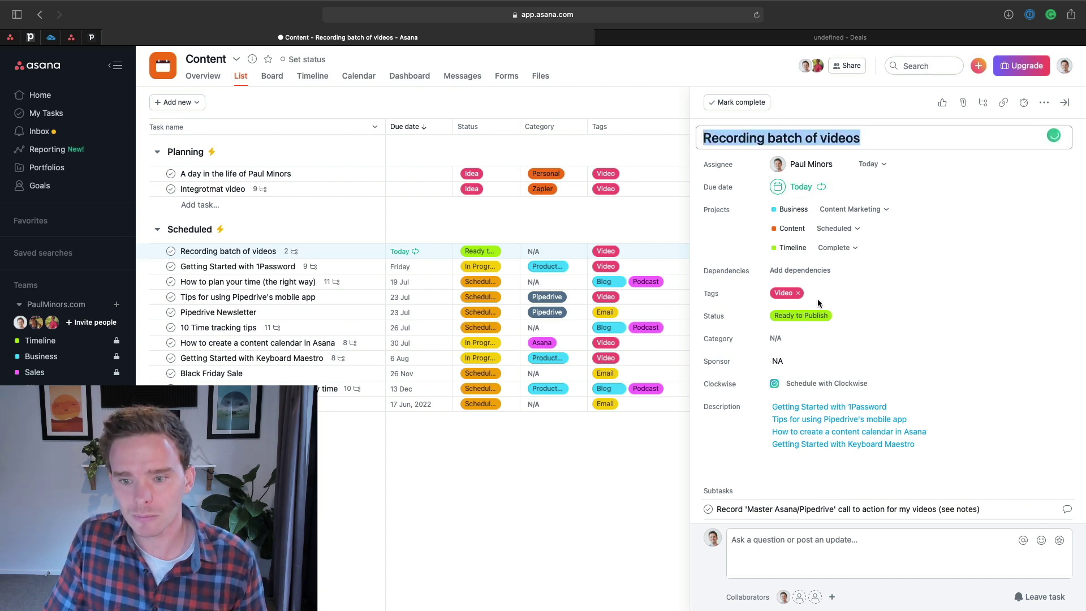
scroll(807, 348, "down", 3)
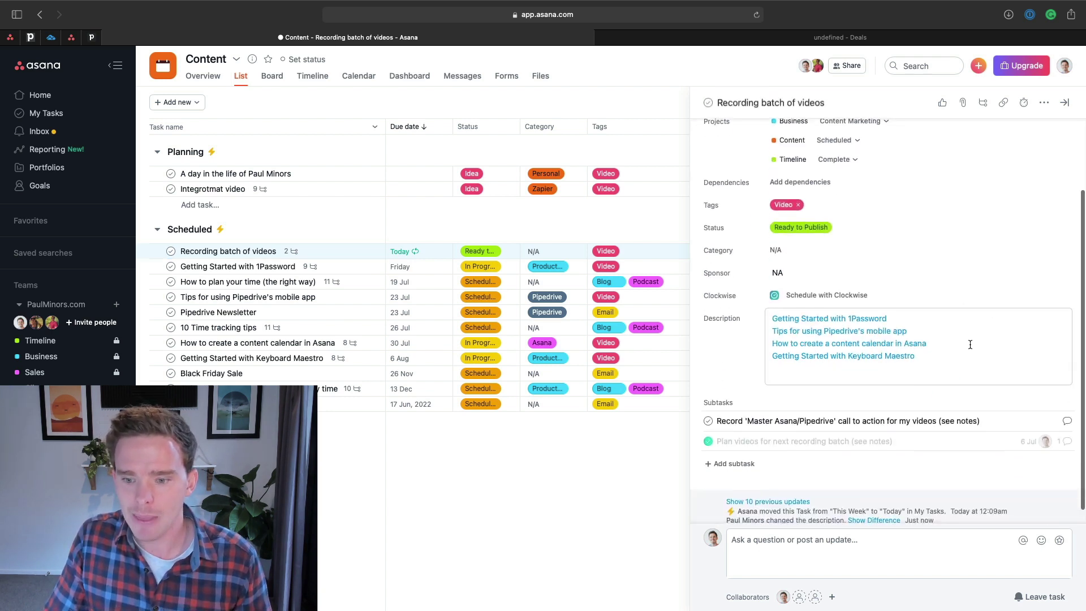
mouse_move(831, 323)
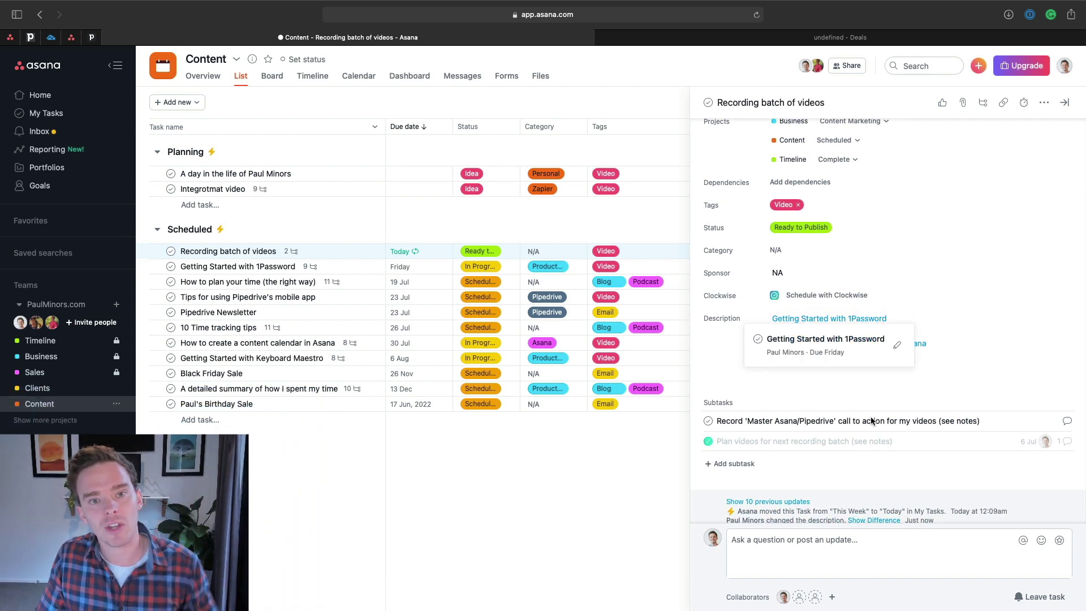
left_click(960, 360)
key("Return")
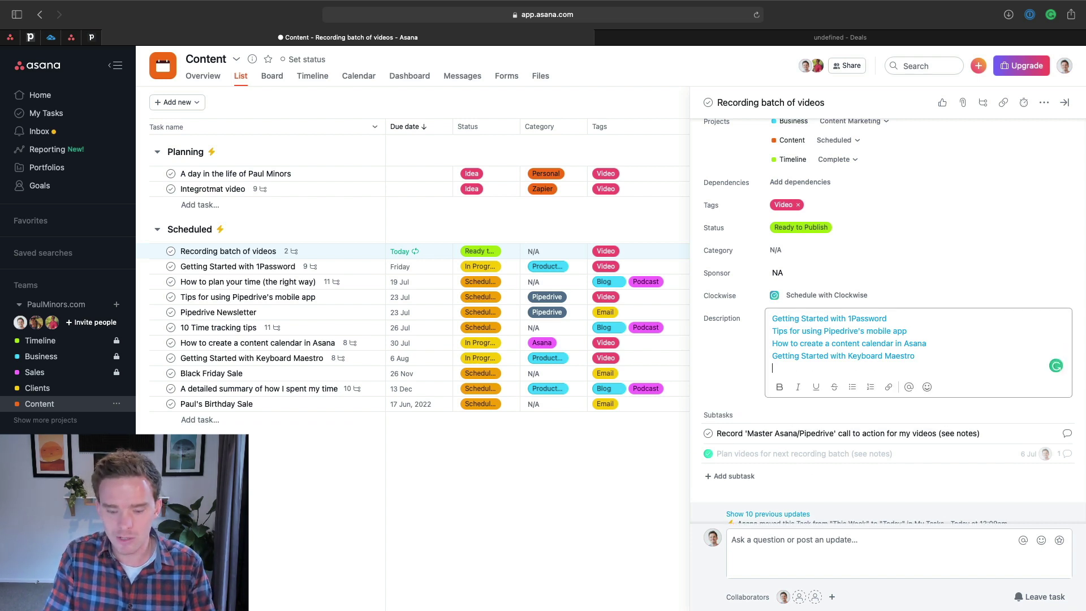
type("@")
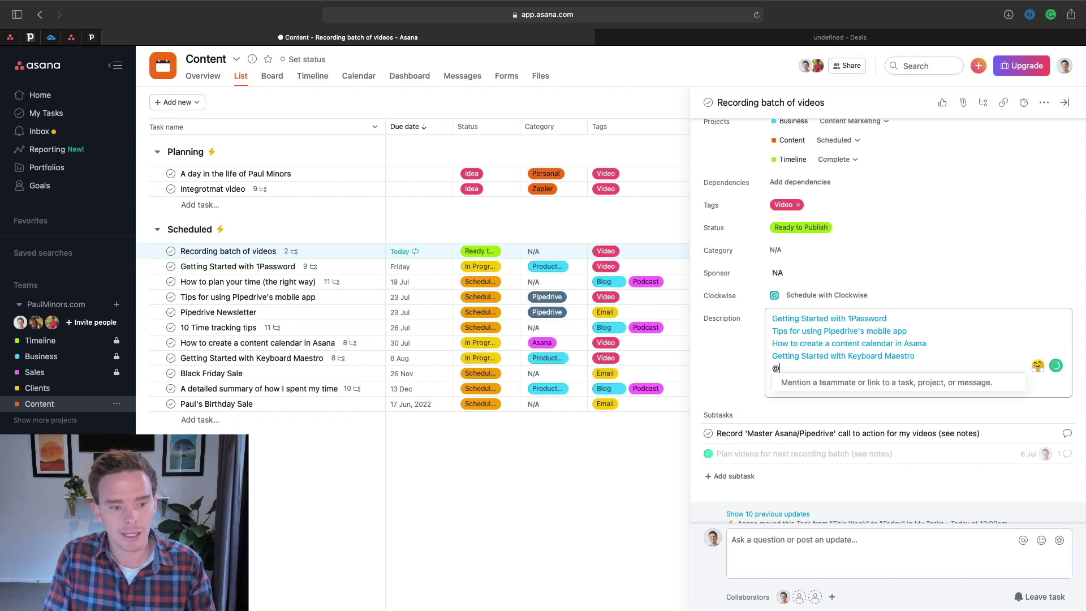
type("A detailed summary")
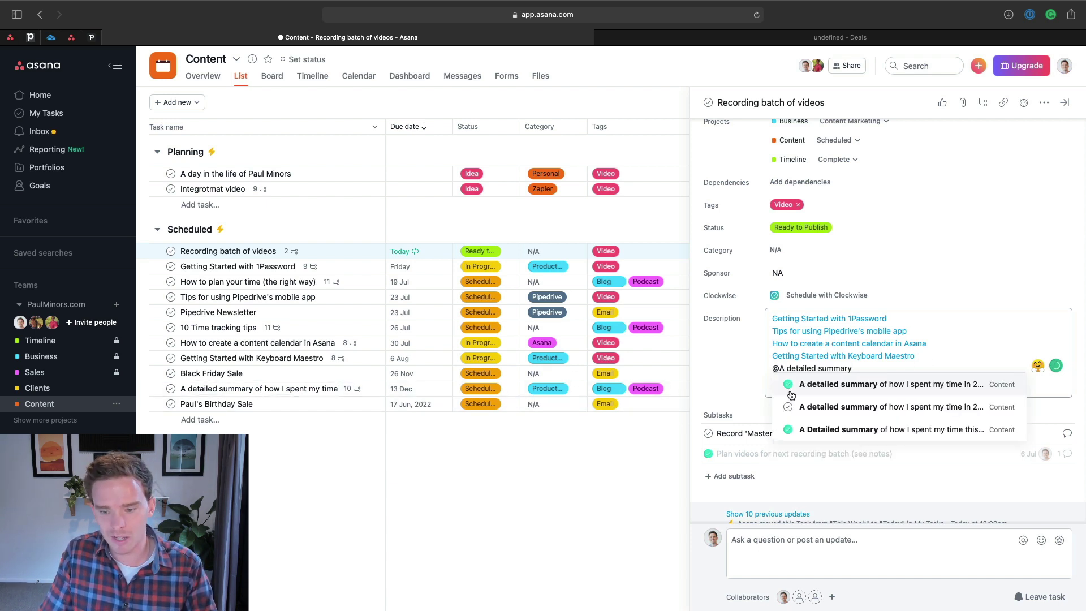
left_click(843, 407)
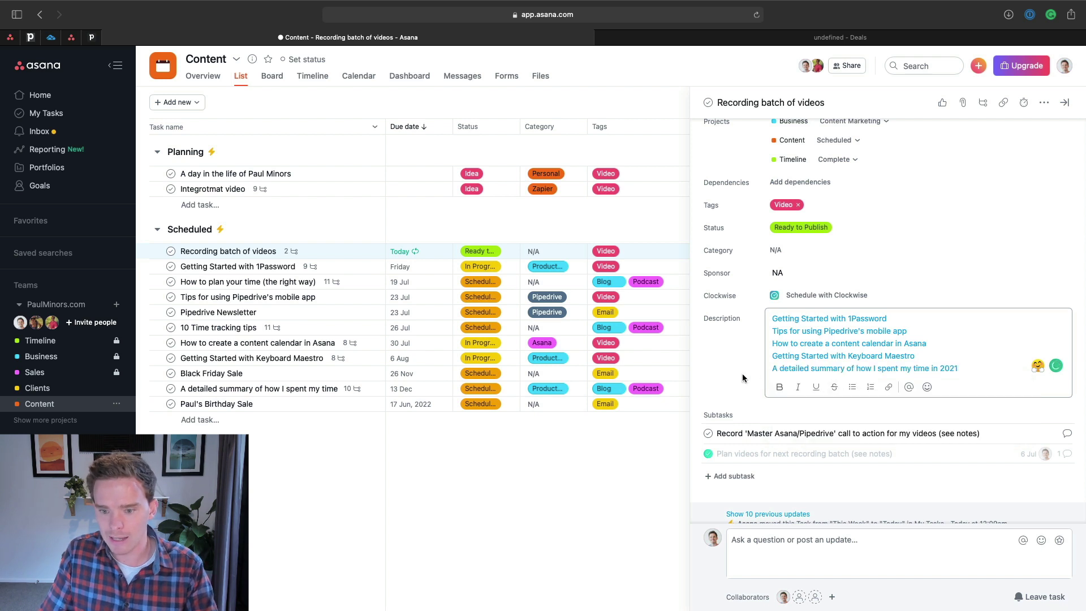
Open the linked summary task, then return to Recording batch of videos.
mouse_move(810, 371)
left_click(874, 391)
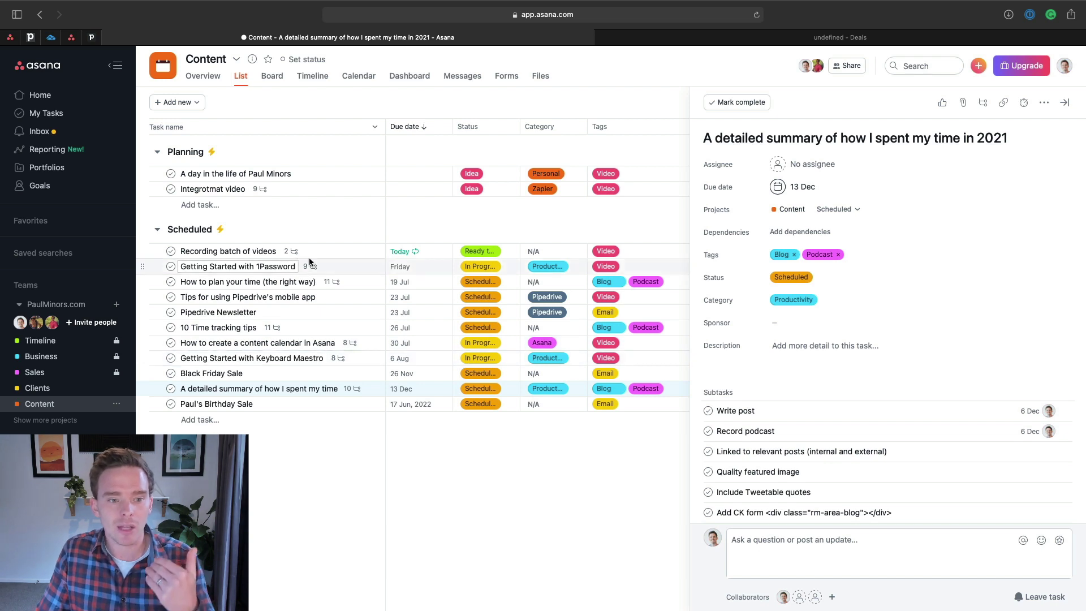
left_click(410, 254)
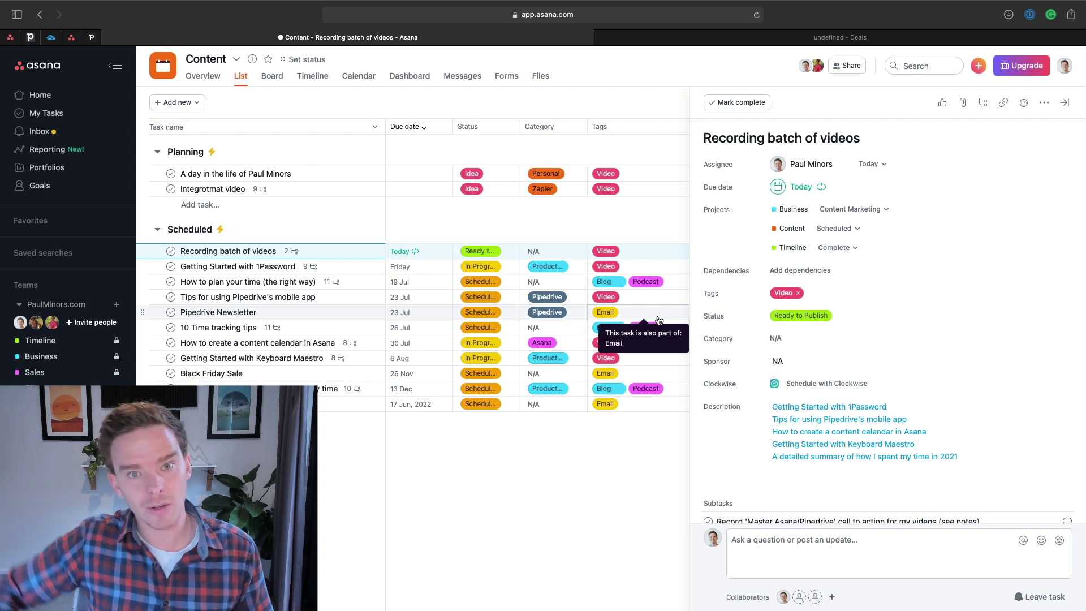
View the July 2021 calendar and preview the Recording batch of videos card on the 12th.
left_click(359, 76)
scroll(424, 229, "down", 1)
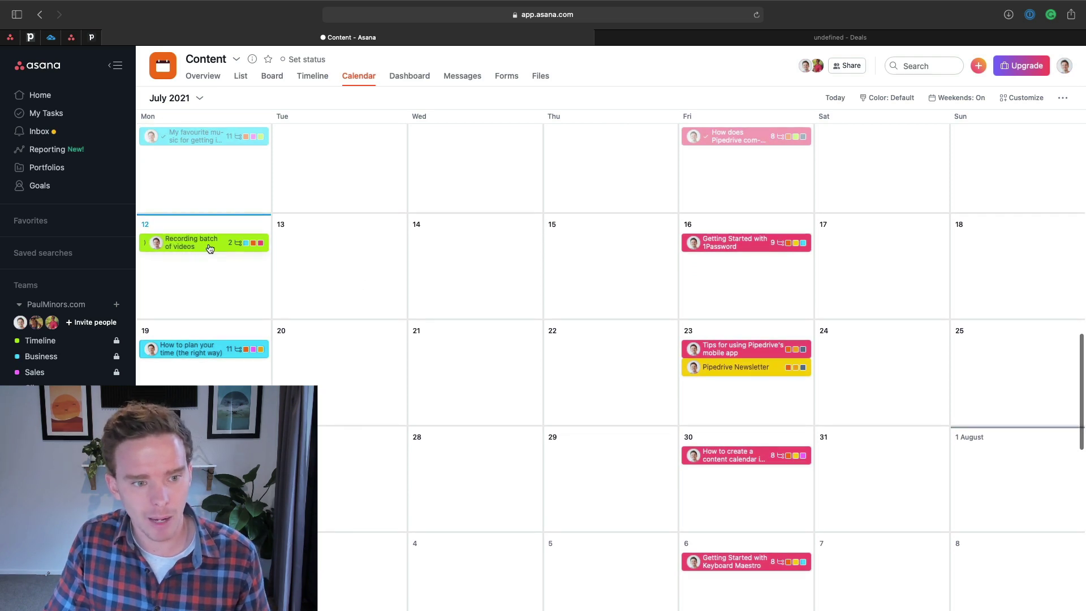
scroll(208, 247, "down", 2)
left_click(206, 210)
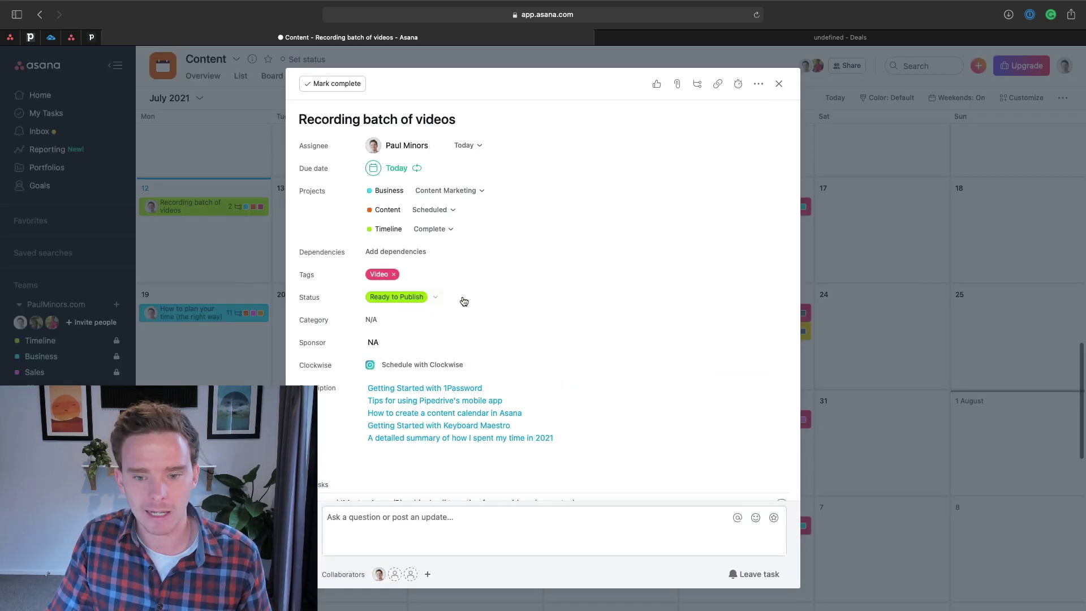
left_click(853, 307)
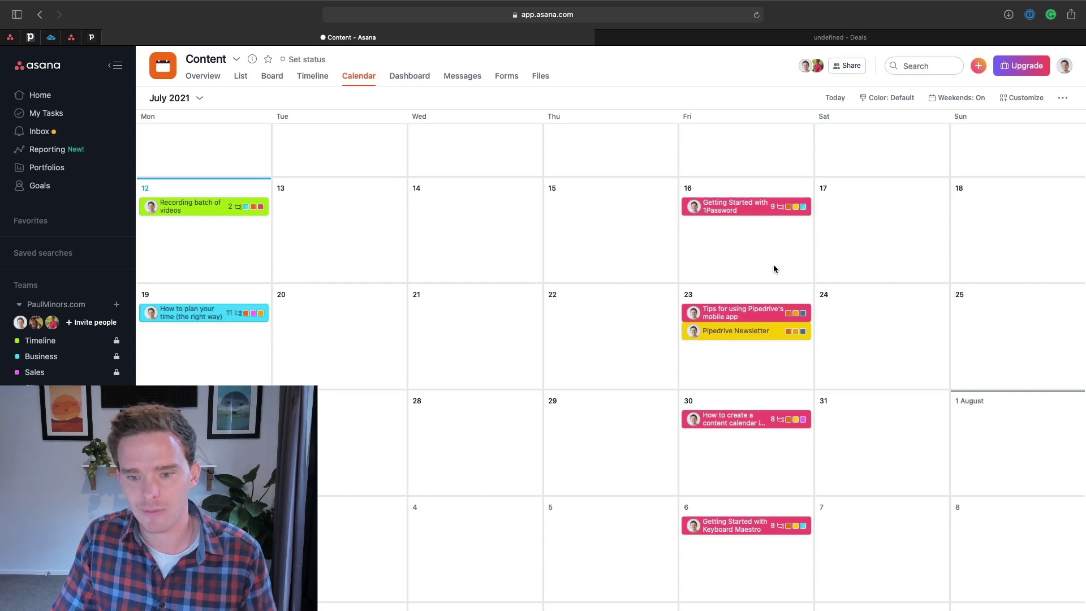